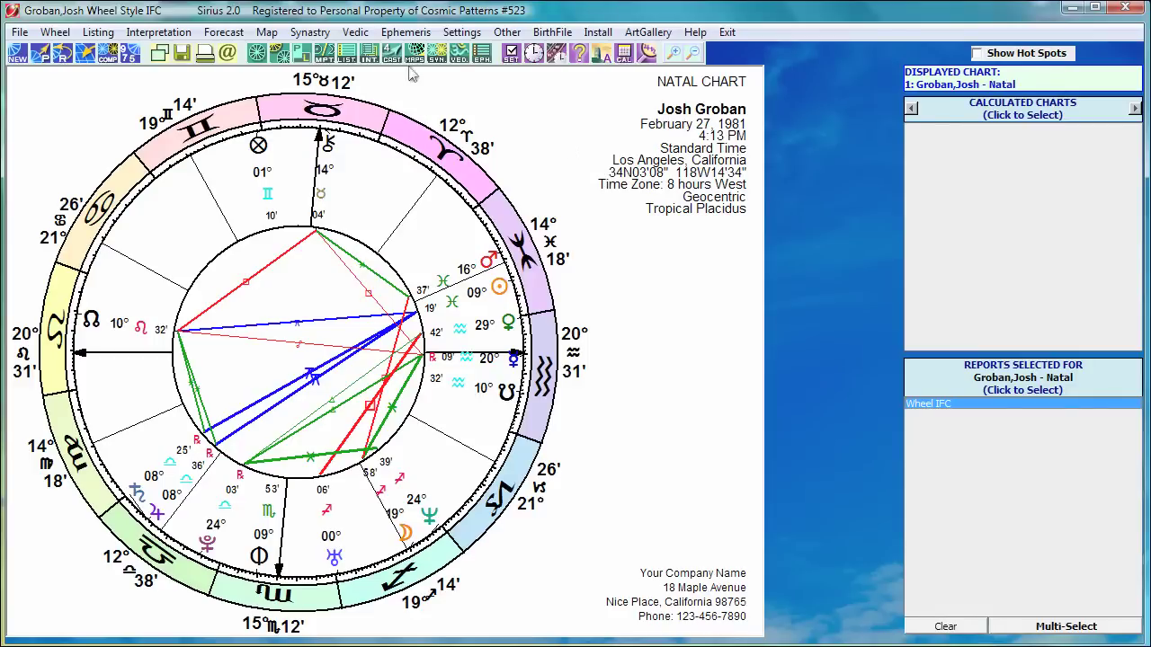
Create a Treasure Map AstroMap in the Love & Romance style for the United States
{"action": "left_click", "coordinate": [414, 54]}
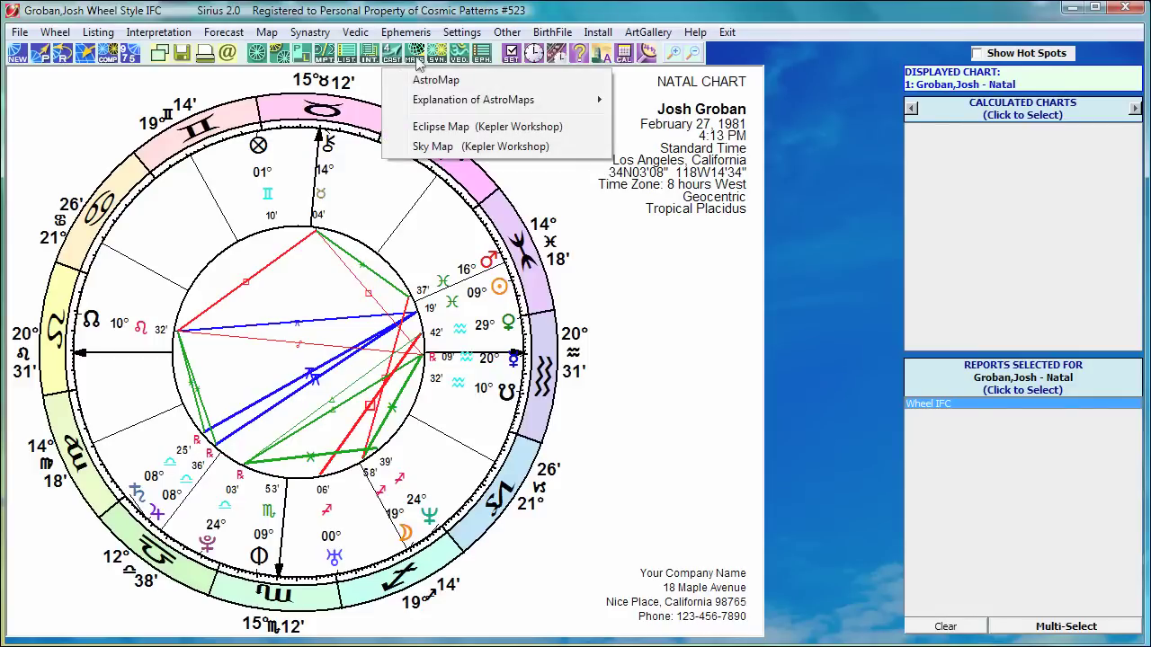
{"action": "left_click", "coordinate": [432, 80]}
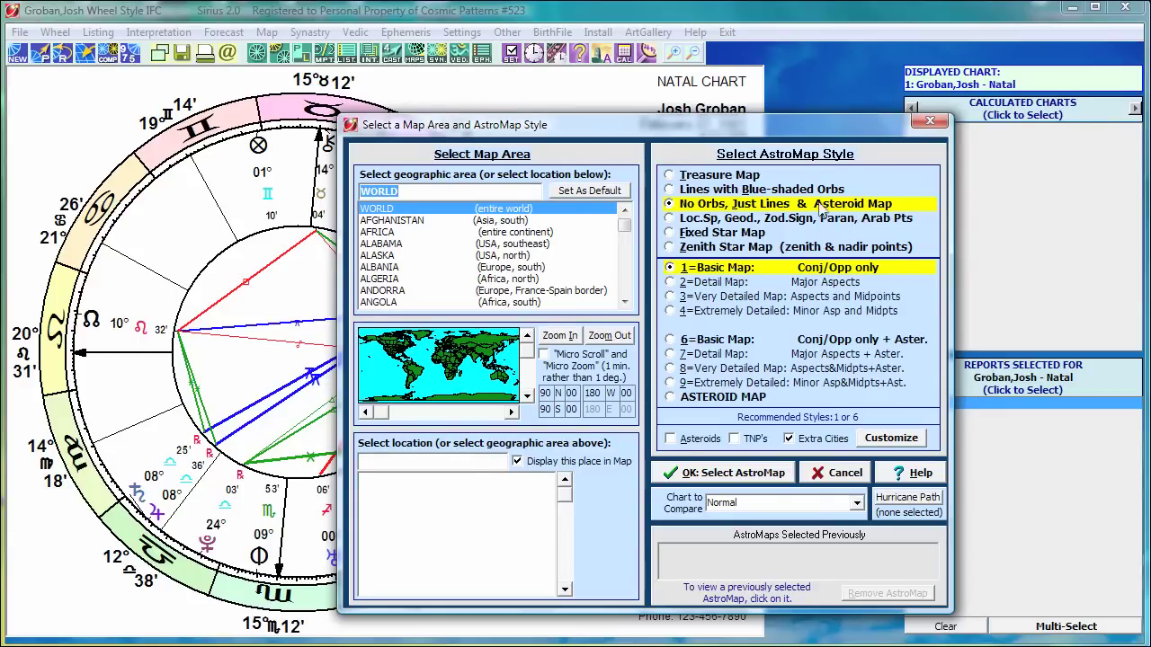
{"action": "left_click", "coordinate": [682, 177]}
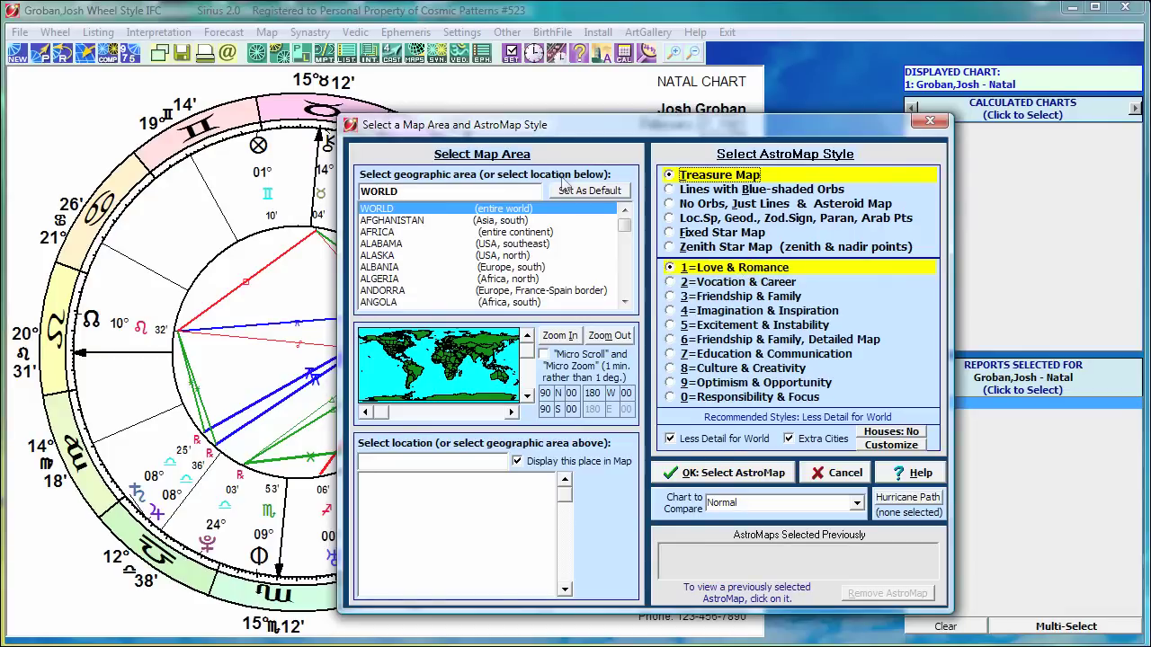
{"action": "double_click", "coordinate": [406, 191]}
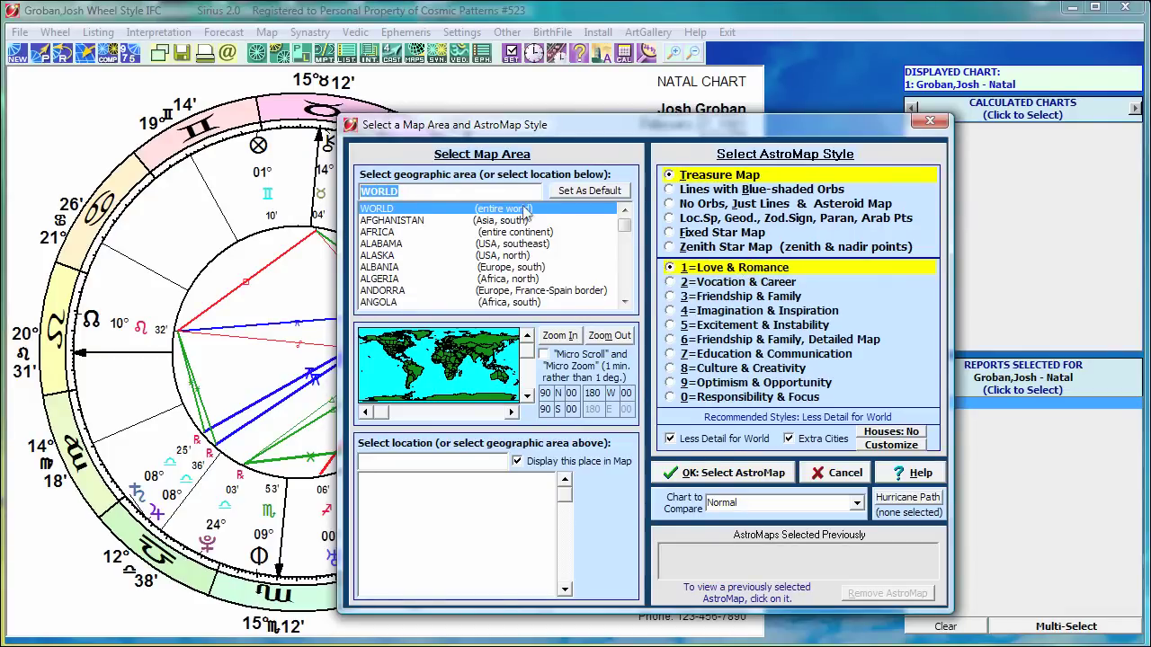
{"action": "type", "text": "UNITED SET"}
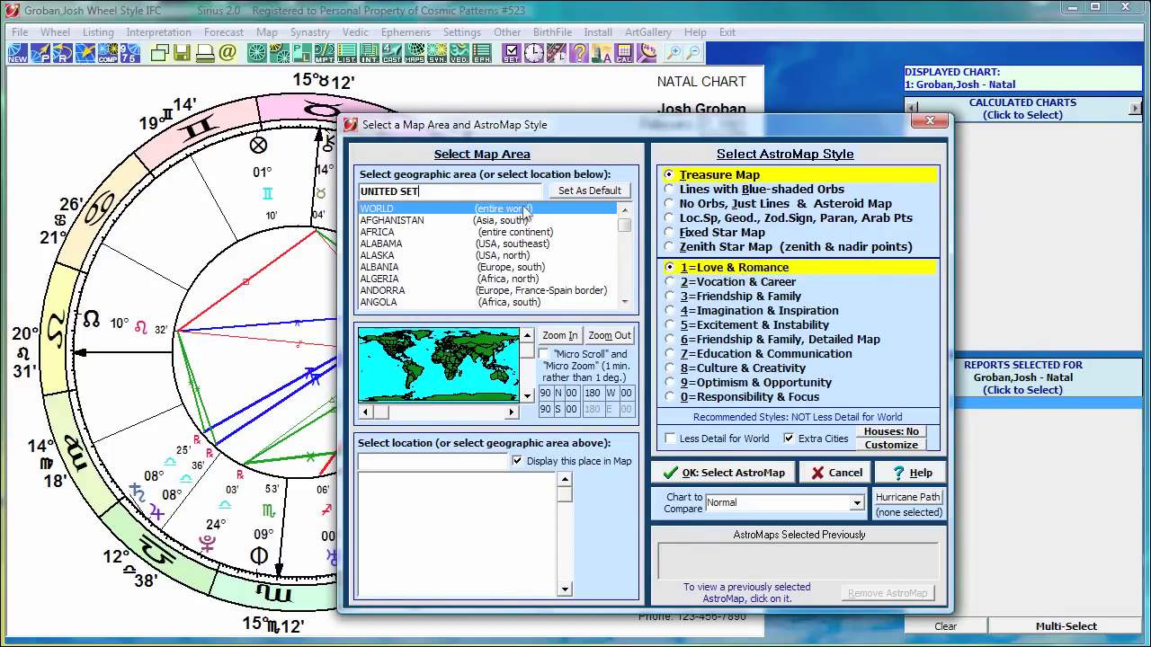
{"action": "key", "text": "BackSpace"}
{"action": "key", "text": "BackSpace"}
{"action": "type", "text": "T"}
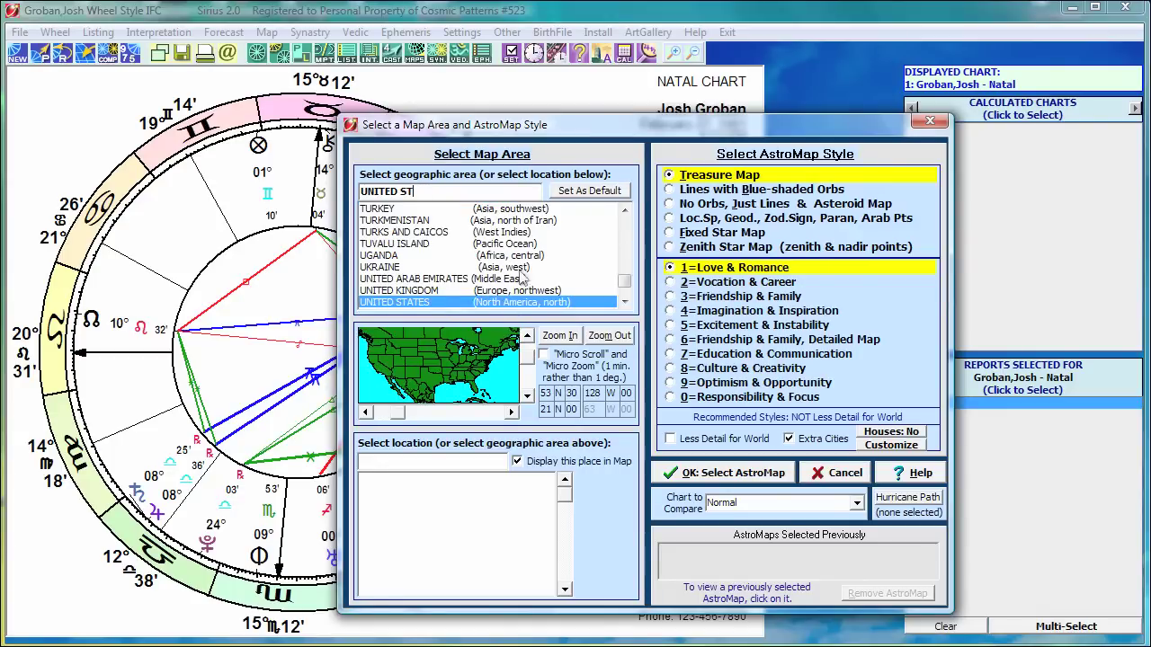
{"action": "left_click", "coordinate": [736, 474]}
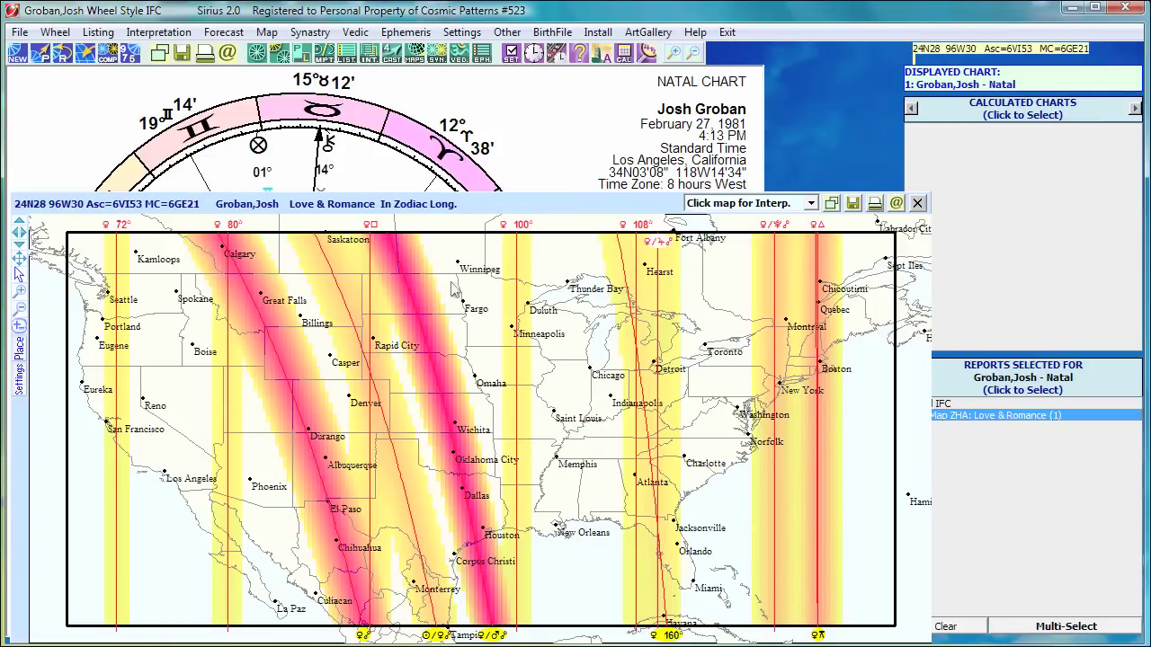
Generate the Explanation of Love and Romance Treasure Map report
{"action": "left_click", "coordinate": [414, 54]}
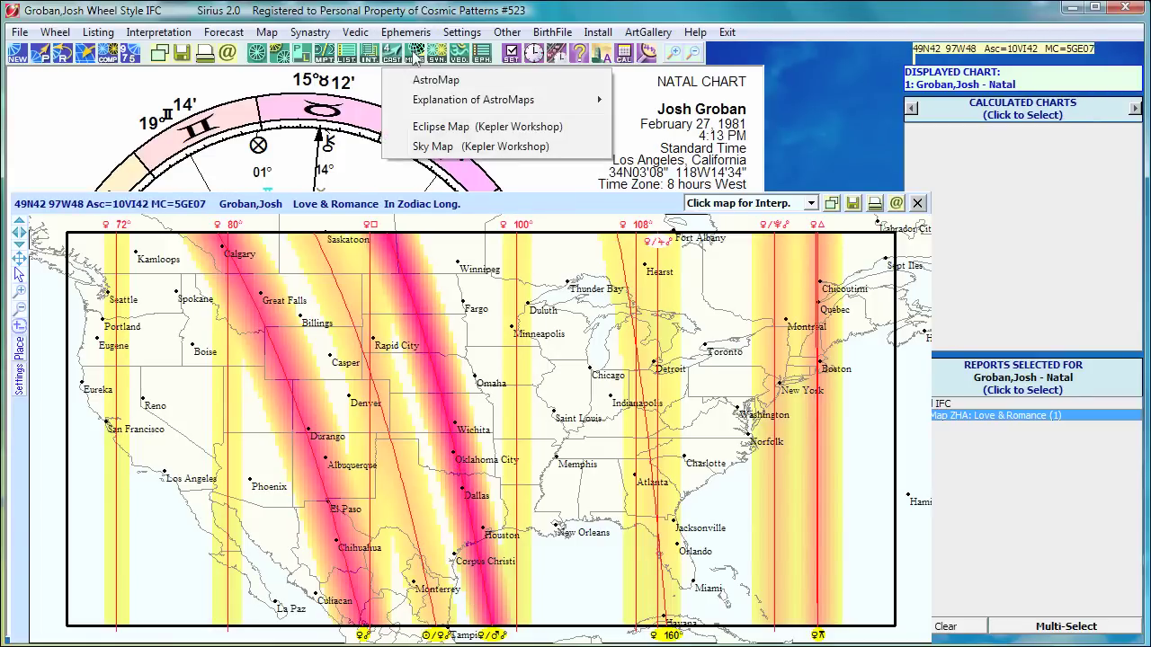
{"action": "mouse_move", "coordinate": [437, 101]}
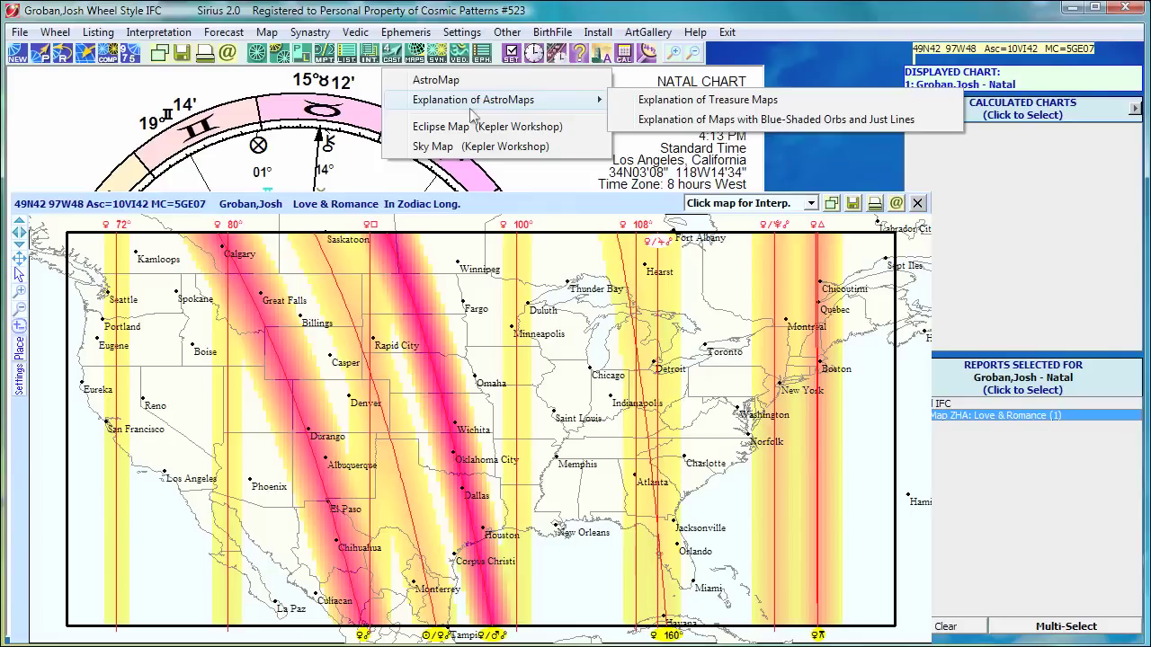
{"action": "left_click", "coordinate": [707, 101]}
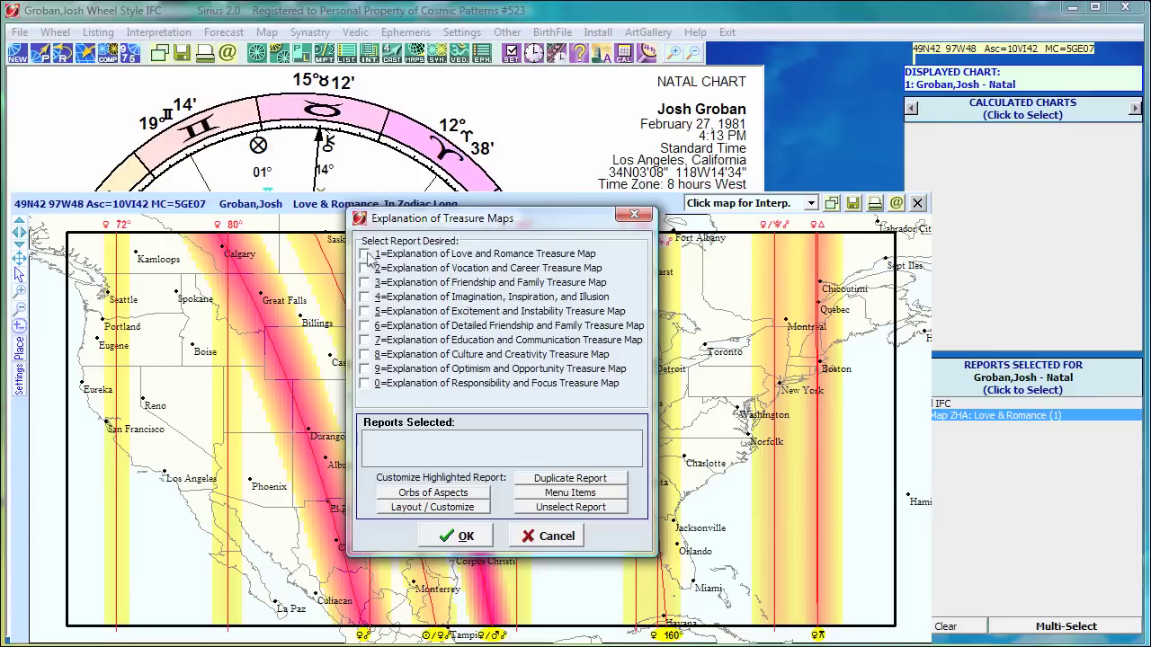
{"action": "left_click", "coordinate": [367, 256]}
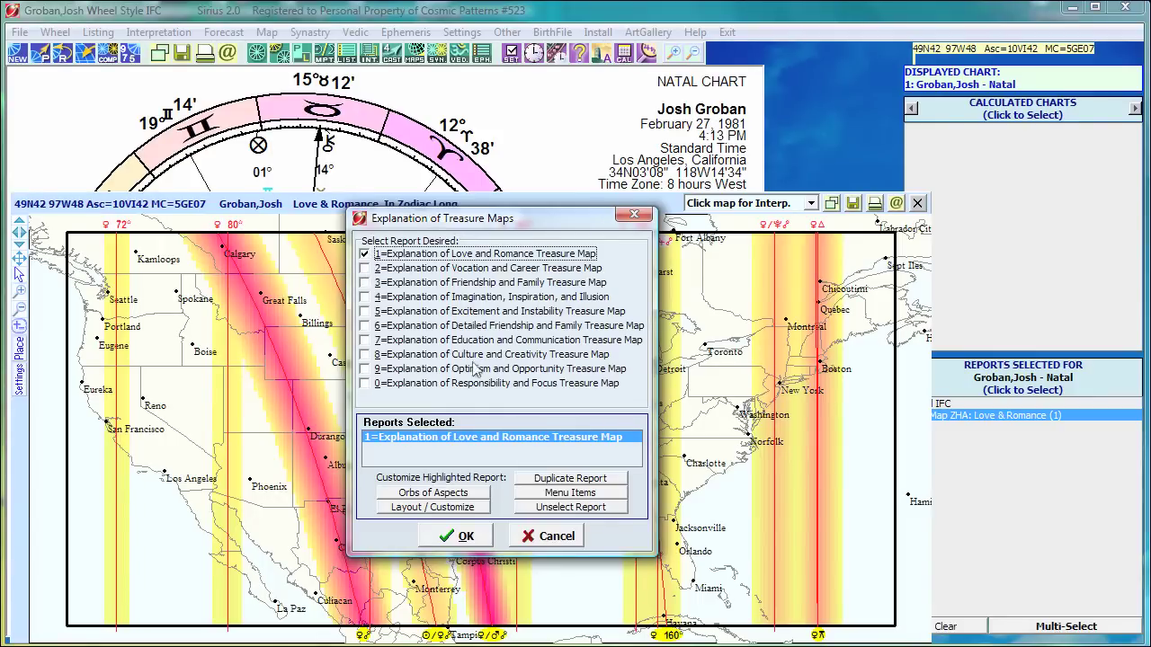
{"action": "left_click", "coordinate": [463, 540]}
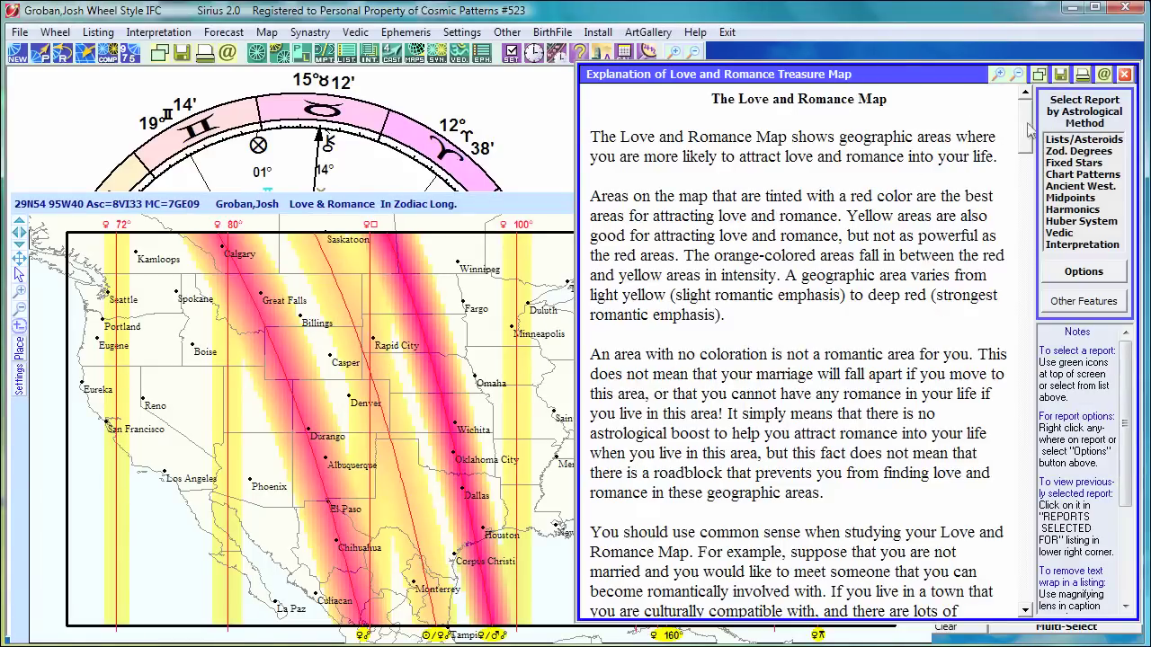
Read through the Love and Romance explanation, covering the symbol interpretations, the equivalent angle numbers and the birth-time accuracy notes
{"action": "left_click_drag", "start_coordinate": [1030, 126], "coordinate": [1022, 328]}
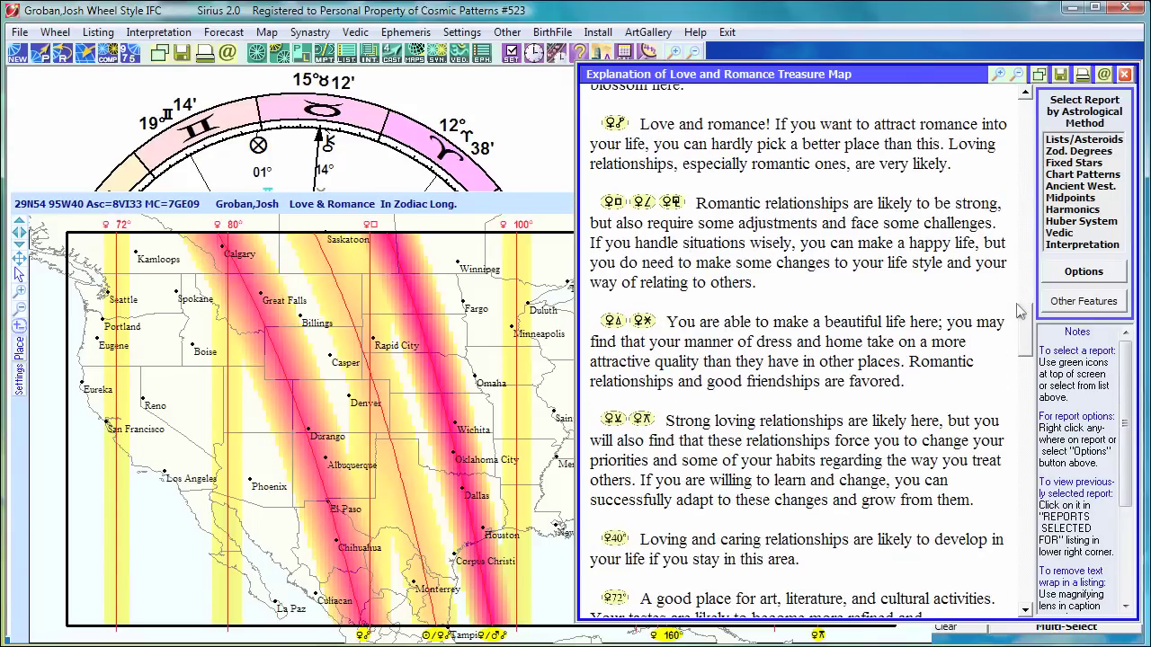
{"action": "left_click_drag", "start_coordinate": [1024, 311], "coordinate": [1022, 361]}
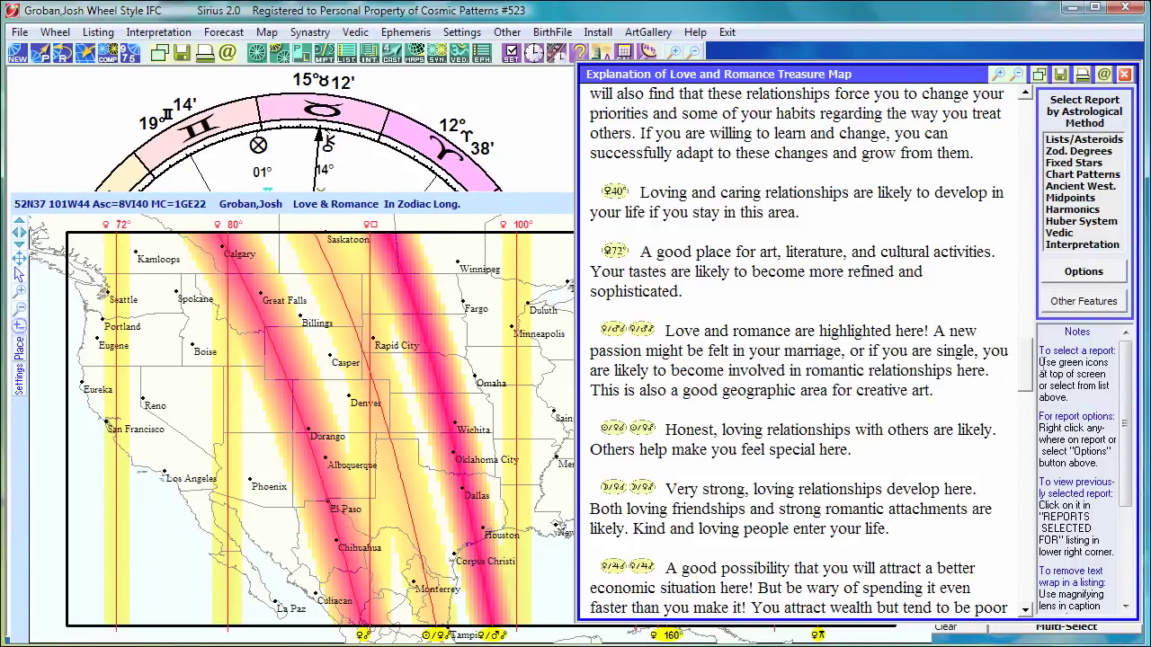
{"action": "left_click_drag", "start_coordinate": [1031, 364], "coordinate": [1023, 454]}
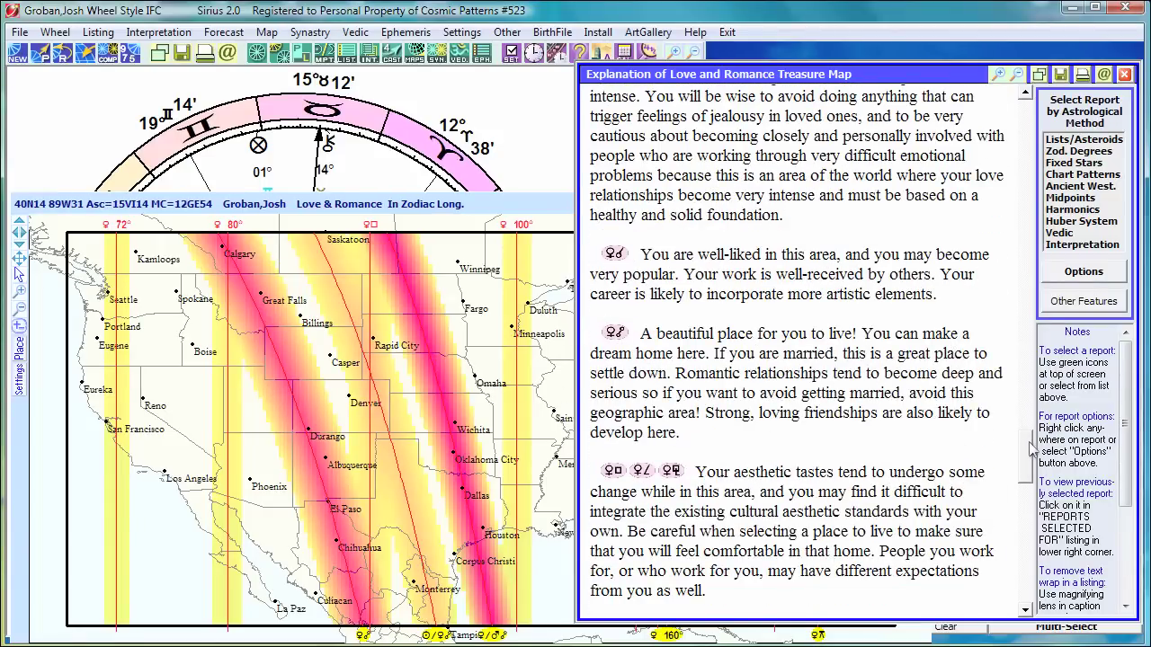
{"action": "left_click_drag", "start_coordinate": [1030, 448], "coordinate": [1027, 502]}
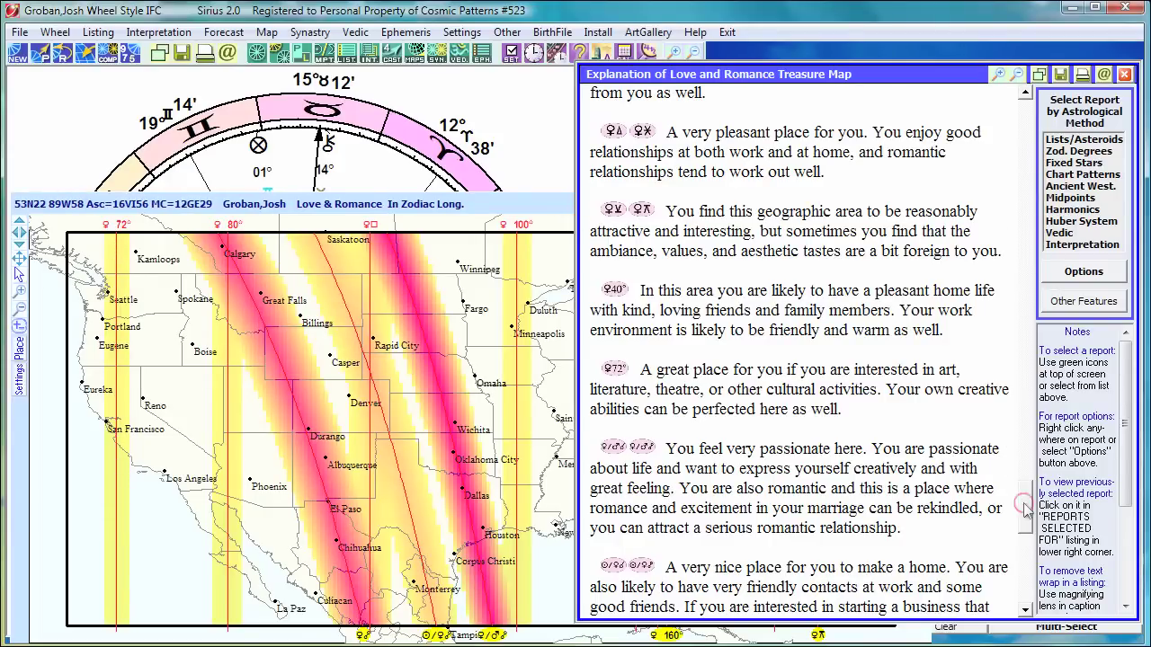
{"action": "left_click_drag", "start_coordinate": [1026, 507], "coordinate": [1028, 269]}
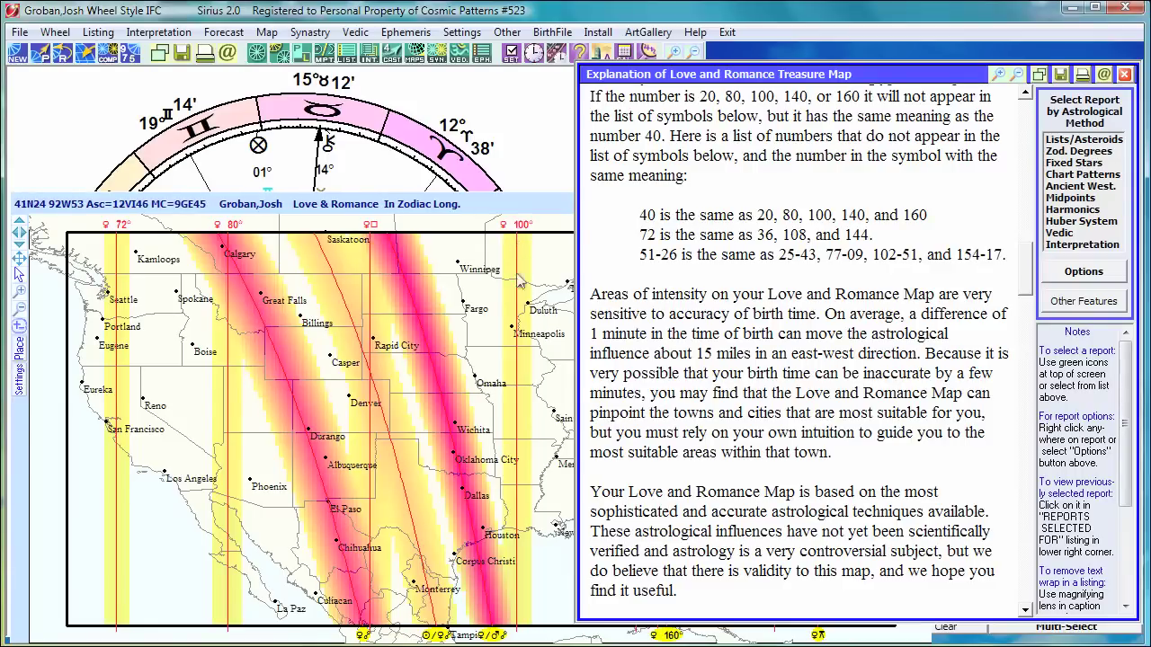
{"action": "left_click_drag", "start_coordinate": [1032, 279], "coordinate": [1043, 512]}
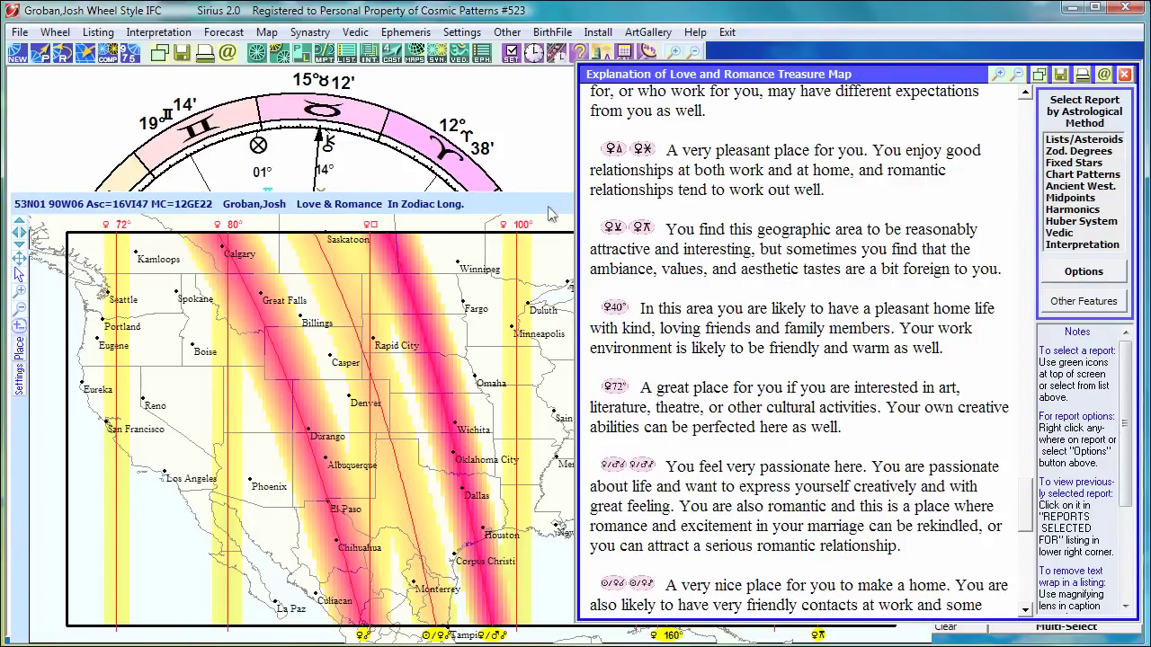
Check the lines on the Love & Romance map, then review the report's interpretations of the yellow-shaded symbols
{"action": "mouse_move", "coordinate": [553, 236]}
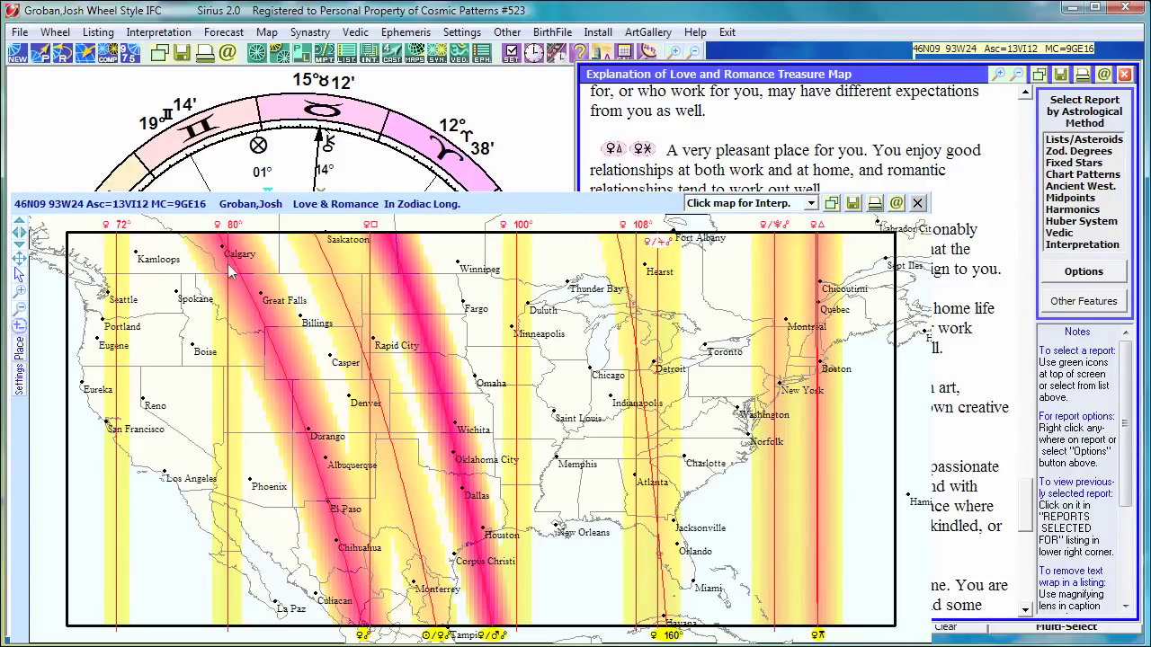
{"action": "left_click", "coordinate": [983, 127]}
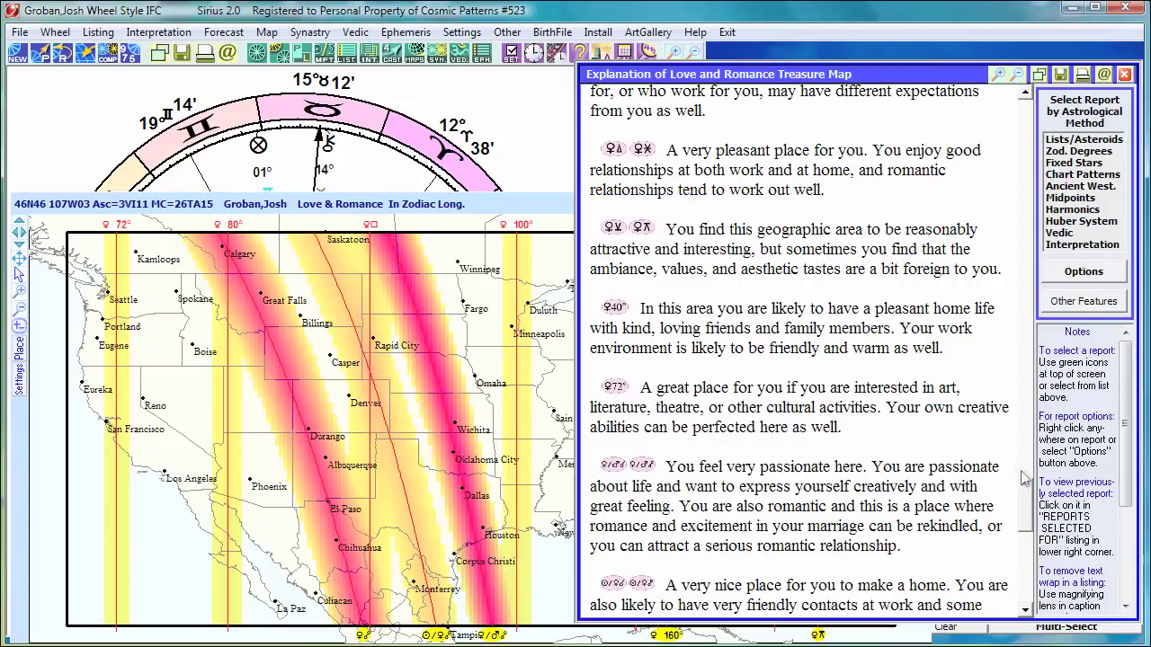
{"action": "left_click_drag", "start_coordinate": [1023, 485], "coordinate": [1017, 307]}
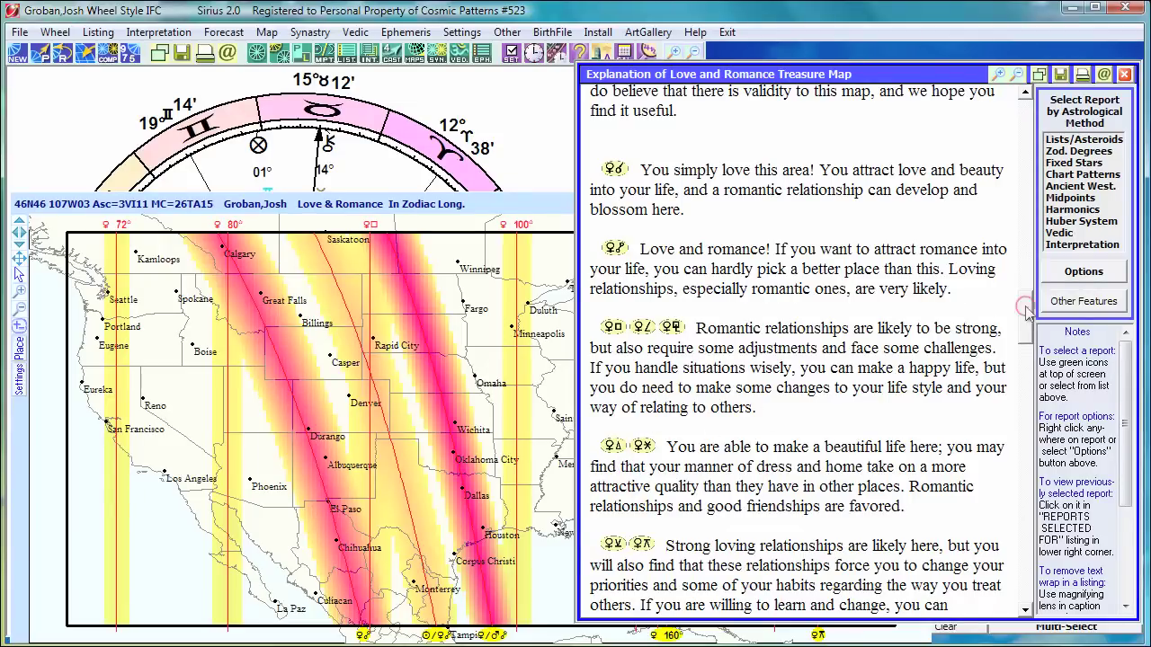
{"action": "left_click_drag", "start_coordinate": [1028, 310], "coordinate": [1021, 347]}
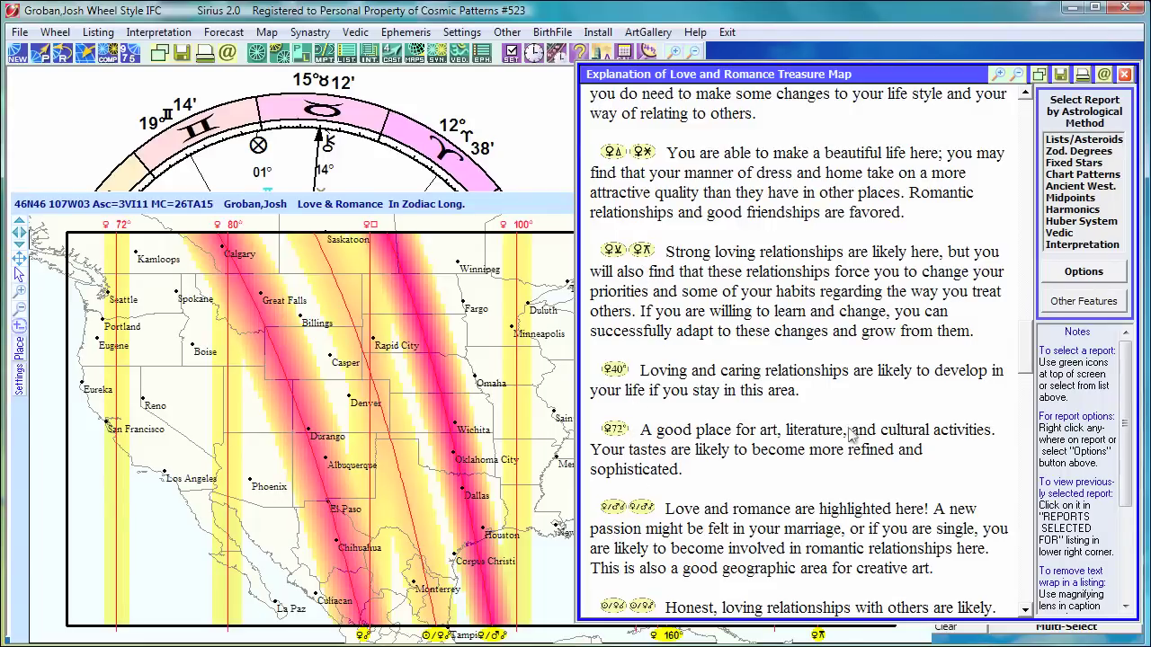
{"action": "scroll", "coordinate": [1017, 338], "scroll_direction": "down", "scroll_amount": 3}
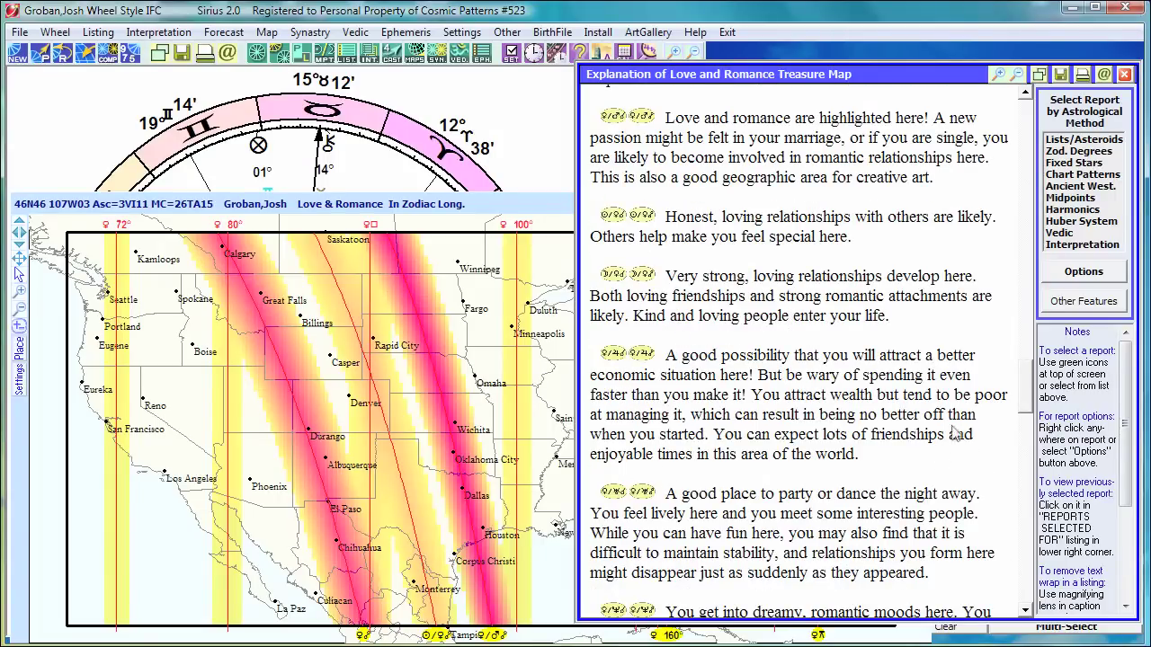
{"action": "left_click_drag", "start_coordinate": [1025, 389], "coordinate": [1021, 420]}
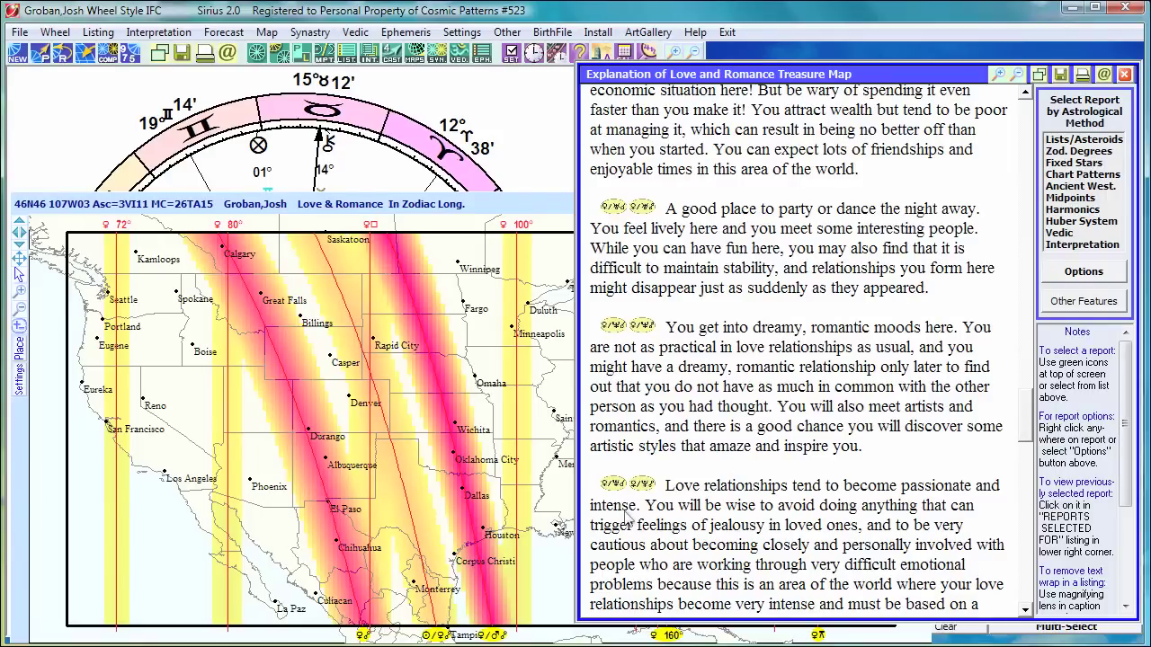
{"action": "left_click_drag", "start_coordinate": [1027, 426], "coordinate": [1024, 402]}
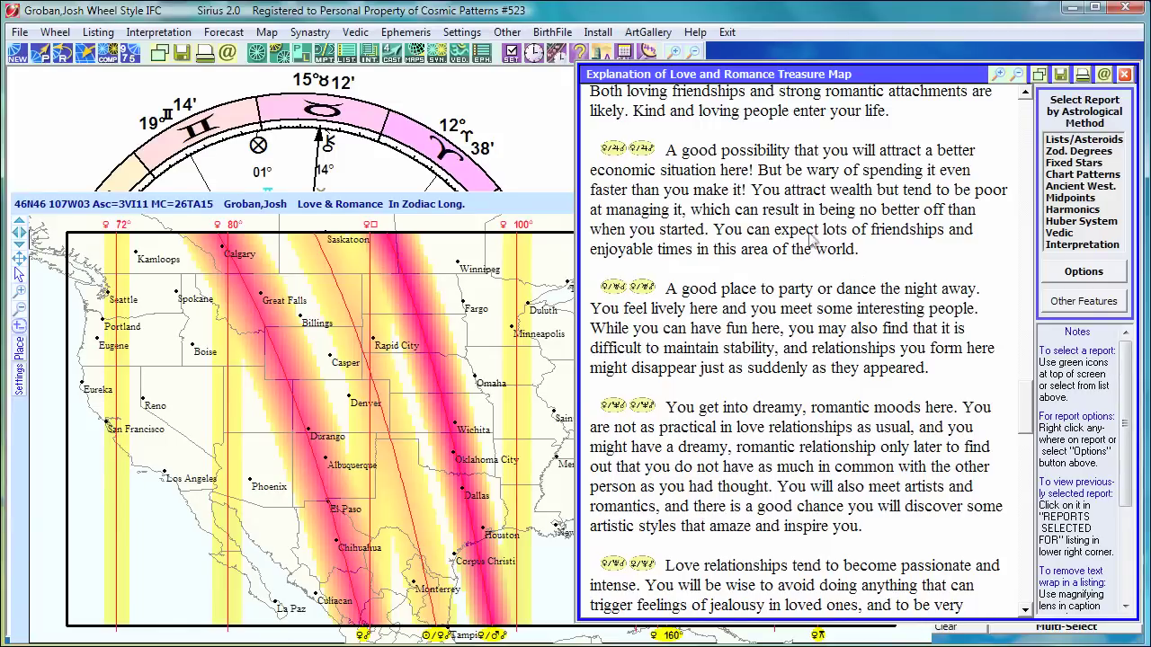
Reopen the AstroMap selection from the current map and create the Vocation & Career Treasure Map for the United States
{"action": "left_click", "coordinate": [475, 238]}
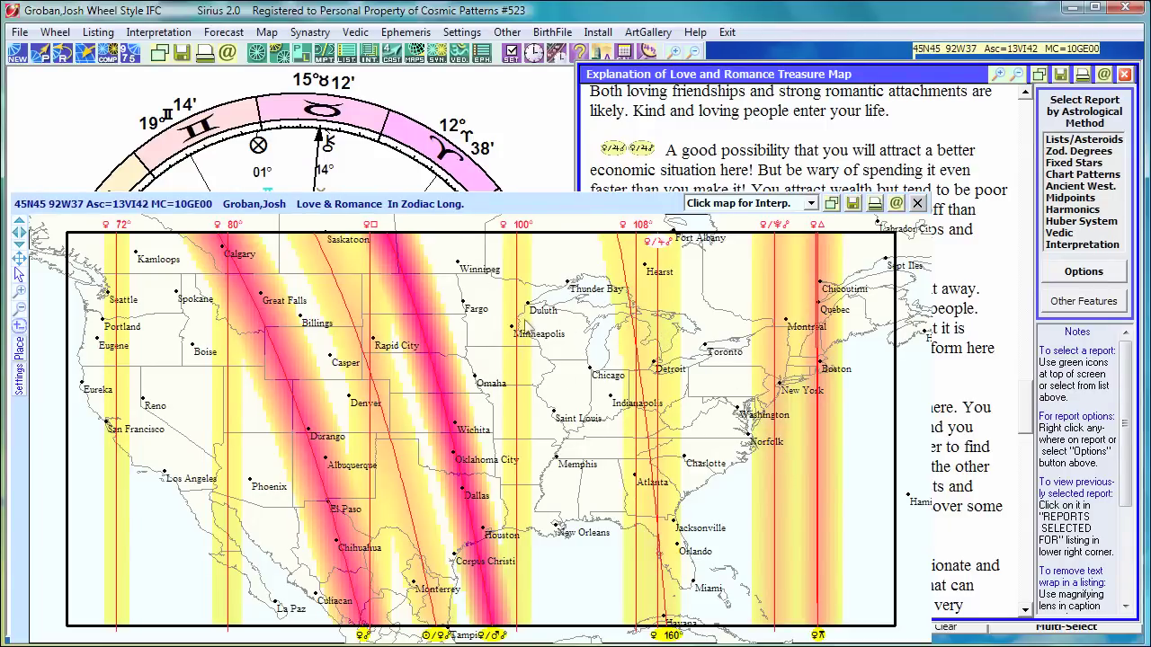
{"action": "right_click", "coordinate": [548, 279]}
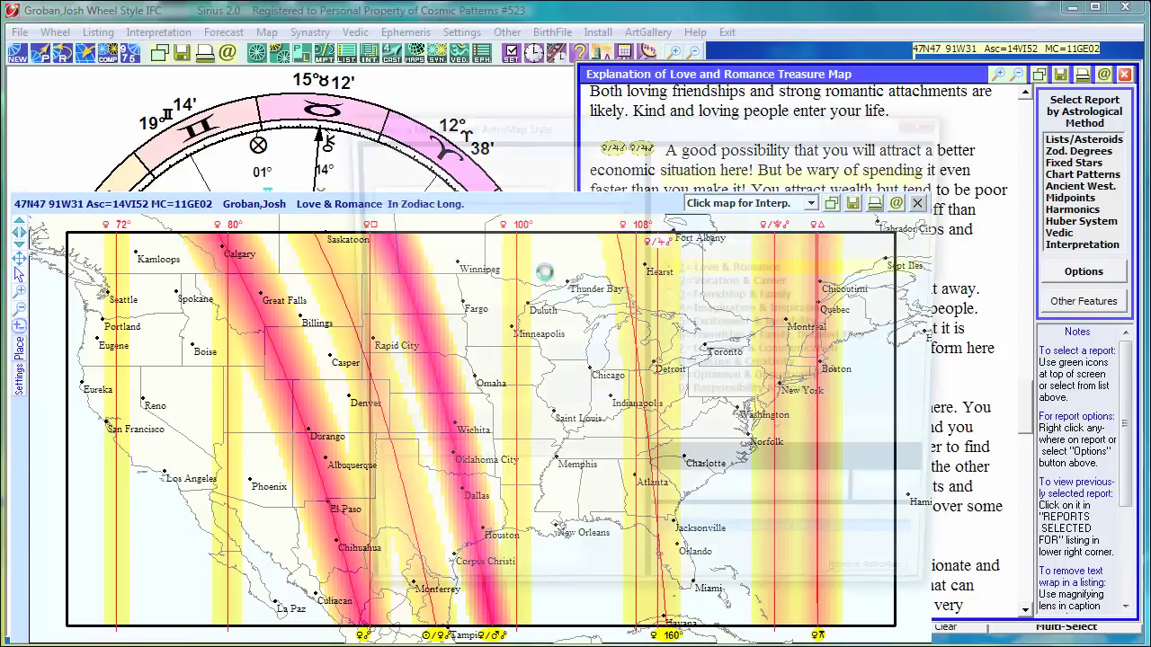
{"action": "left_click", "coordinate": [670, 282]}
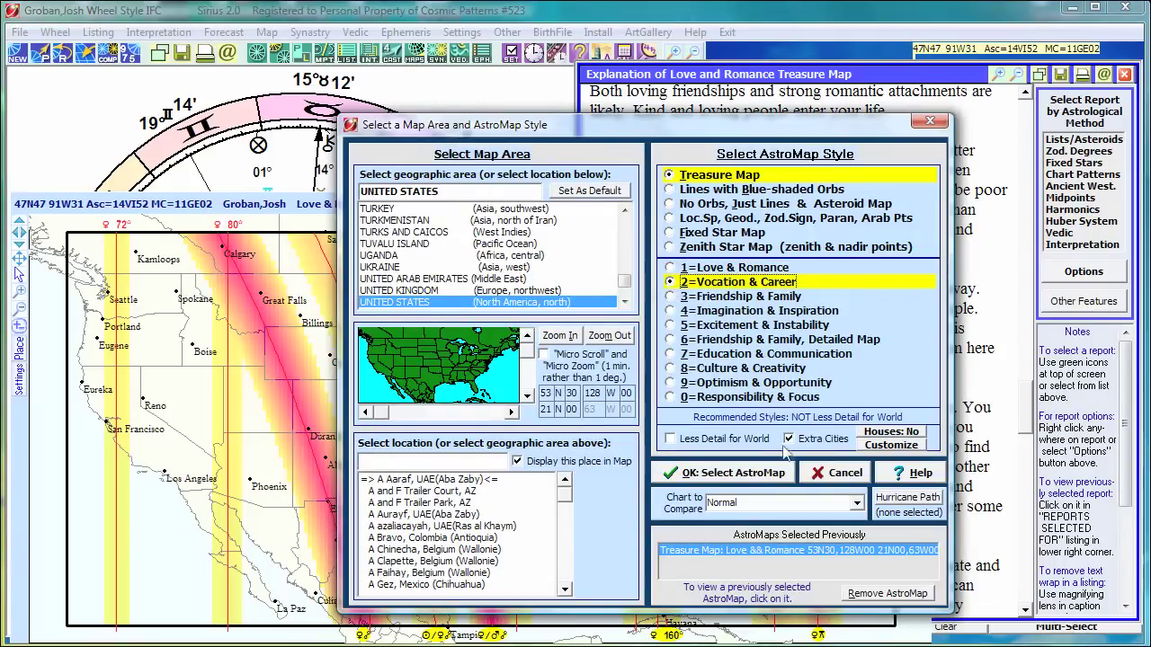
{"action": "left_click", "coordinate": [741, 473]}
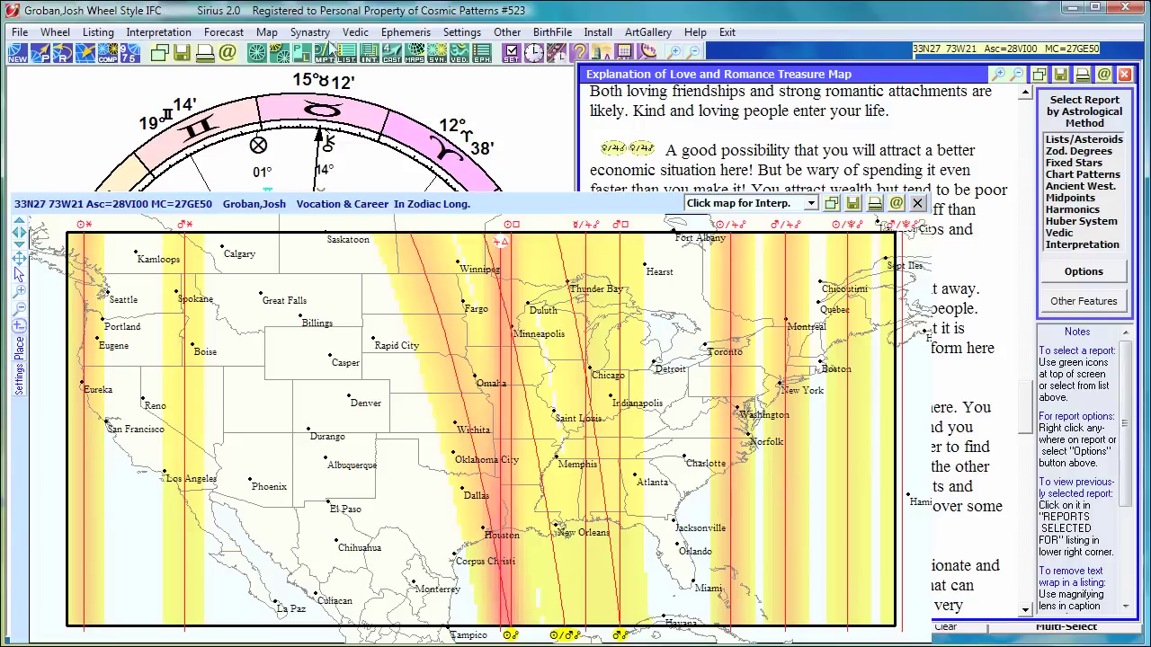
Generate the Explanation of Vocation and Career Treasure Map report and read its symbol interpretations through to the end
{"action": "left_click", "coordinate": [415, 56]}
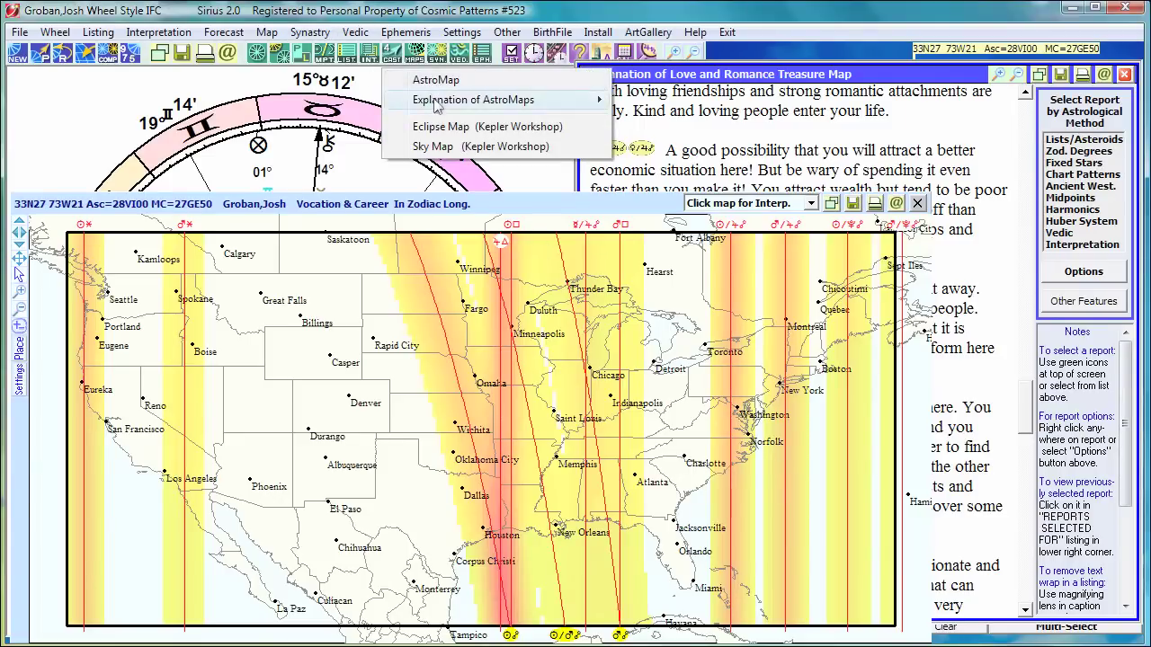
{"action": "mouse_move", "coordinate": [441, 101]}
{"action": "left_click", "coordinate": [659, 104]}
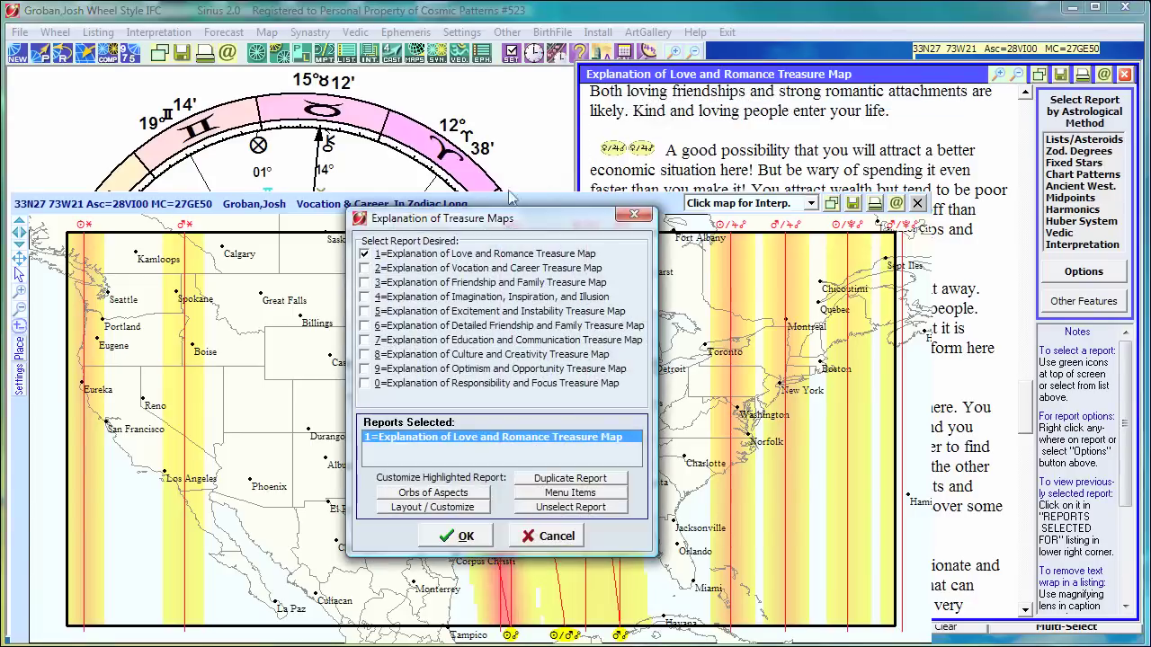
{"action": "left_click", "coordinate": [364, 269]}
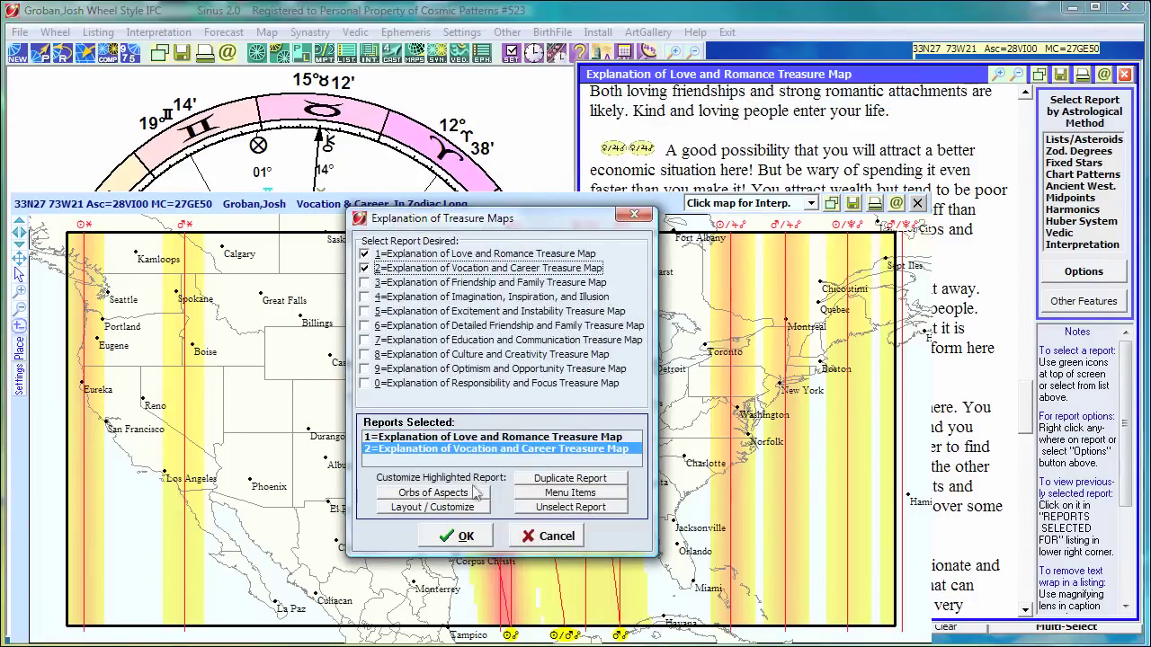
{"action": "left_click", "coordinate": [465, 536]}
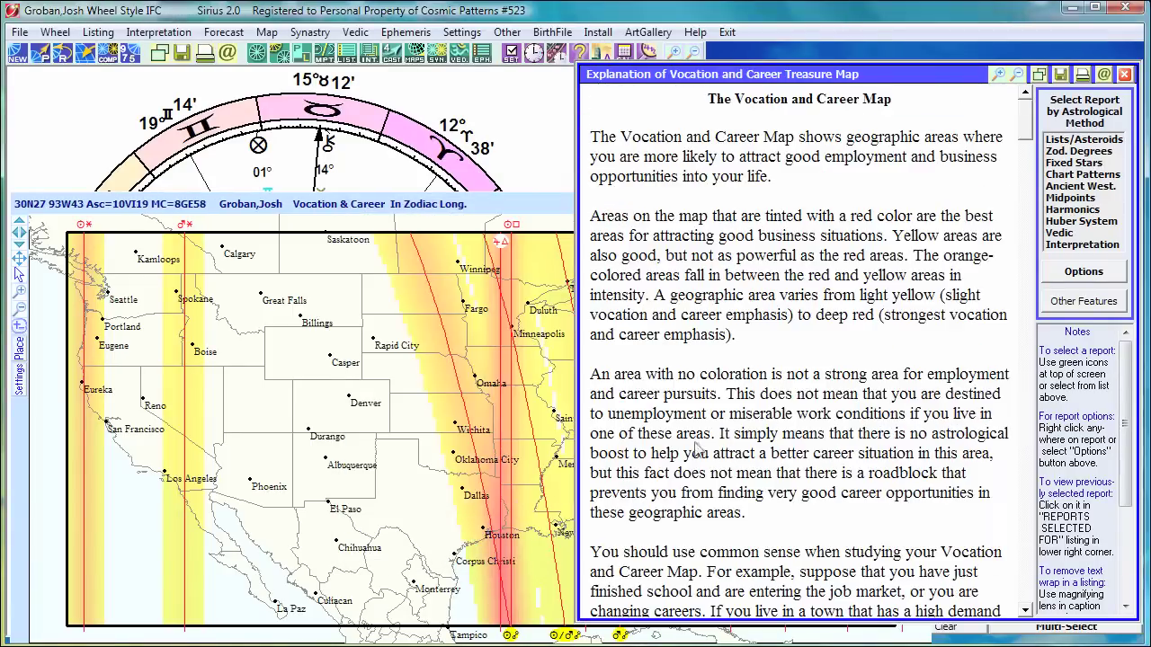
{"action": "left_click_drag", "start_coordinate": [1026, 112], "coordinate": [1018, 538]}
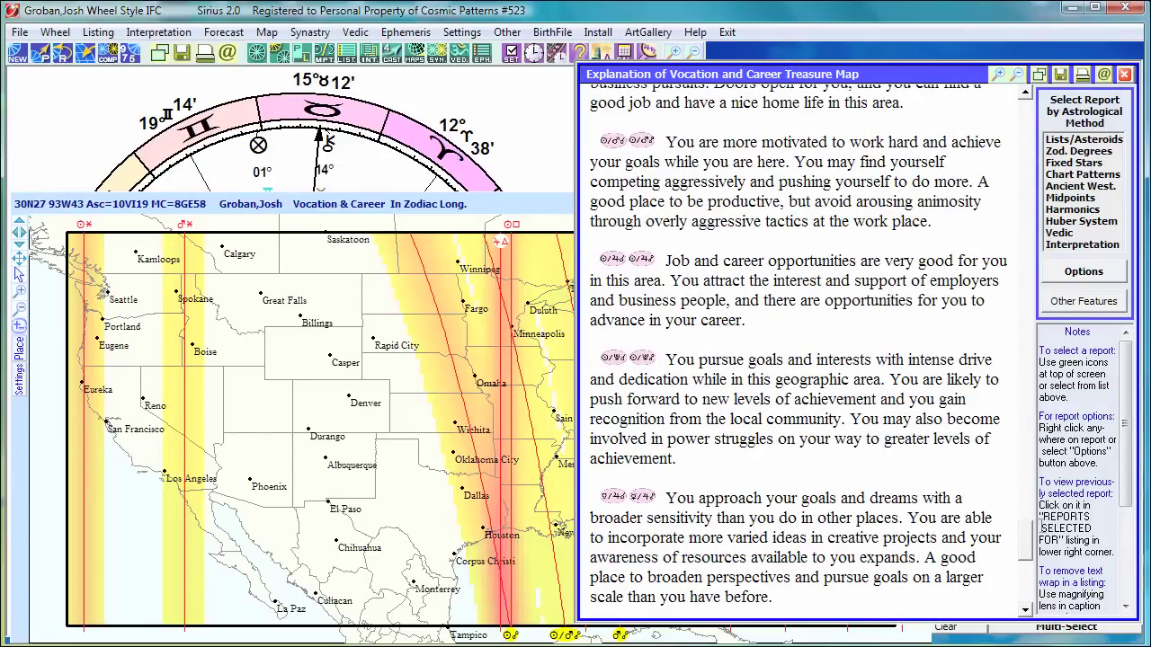
{"action": "left_click_drag", "start_coordinate": [1025, 531], "coordinate": [1025, 562]}
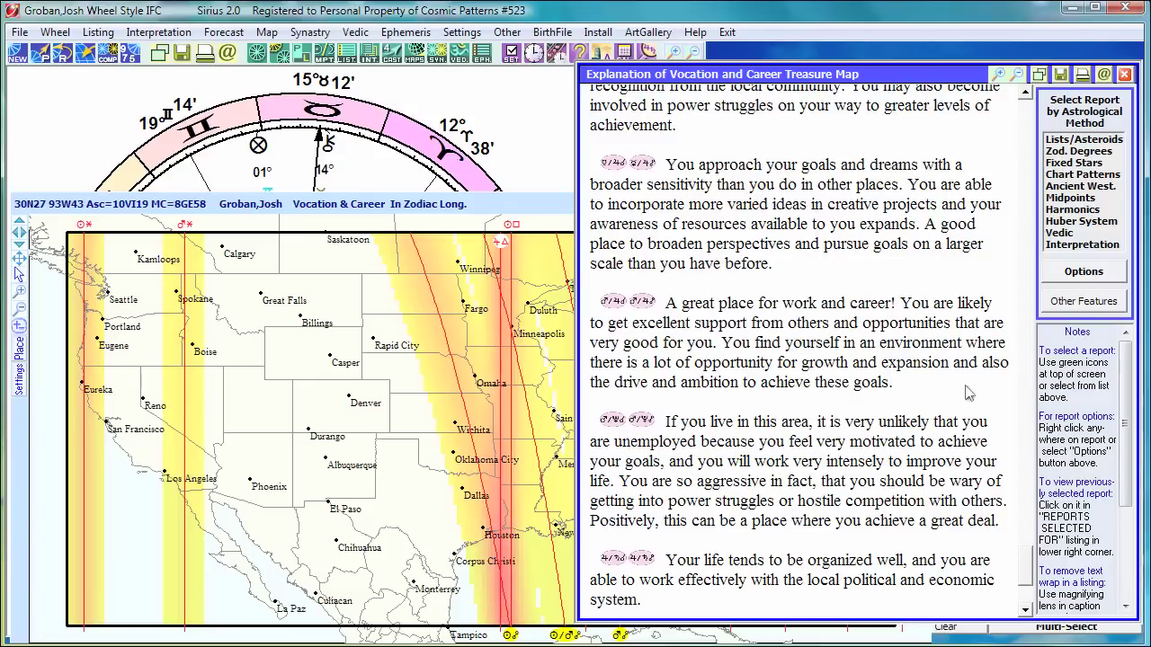
Compare the lines on the Vocation & Career map with the pink-shaded symbol interpretations in its explanation report
{"action": "left_click", "coordinate": [440, 262]}
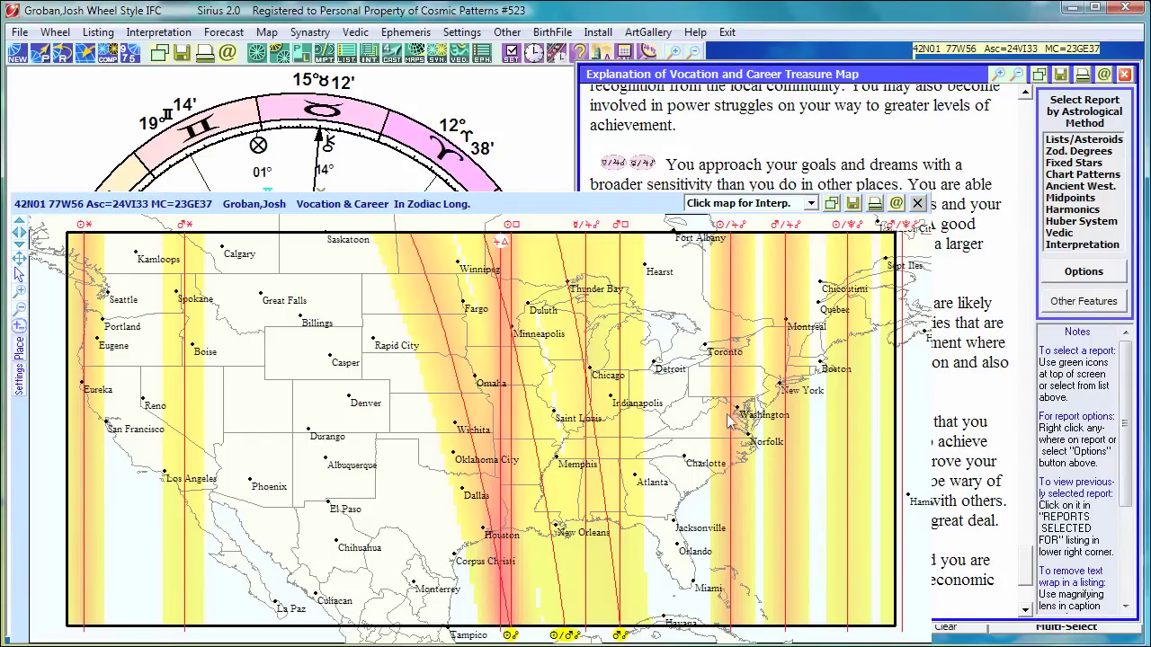
{"action": "left_click", "coordinate": [959, 142]}
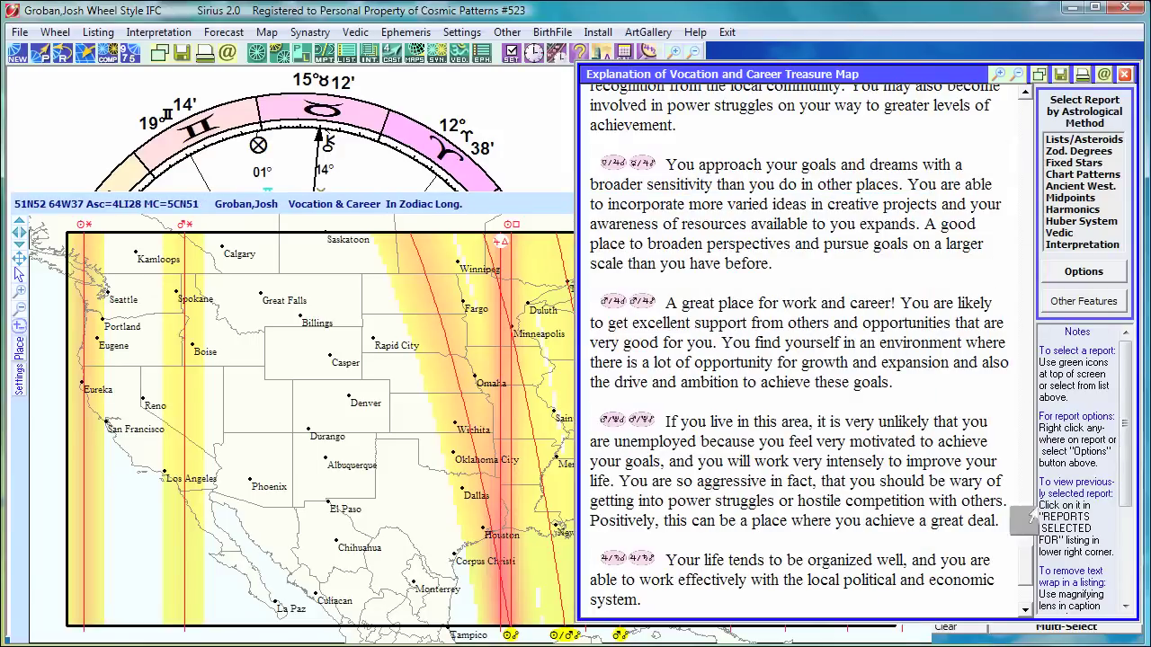
{"action": "scroll", "coordinate": [1028, 553], "scroll_direction": "up", "scroll_amount": 5}
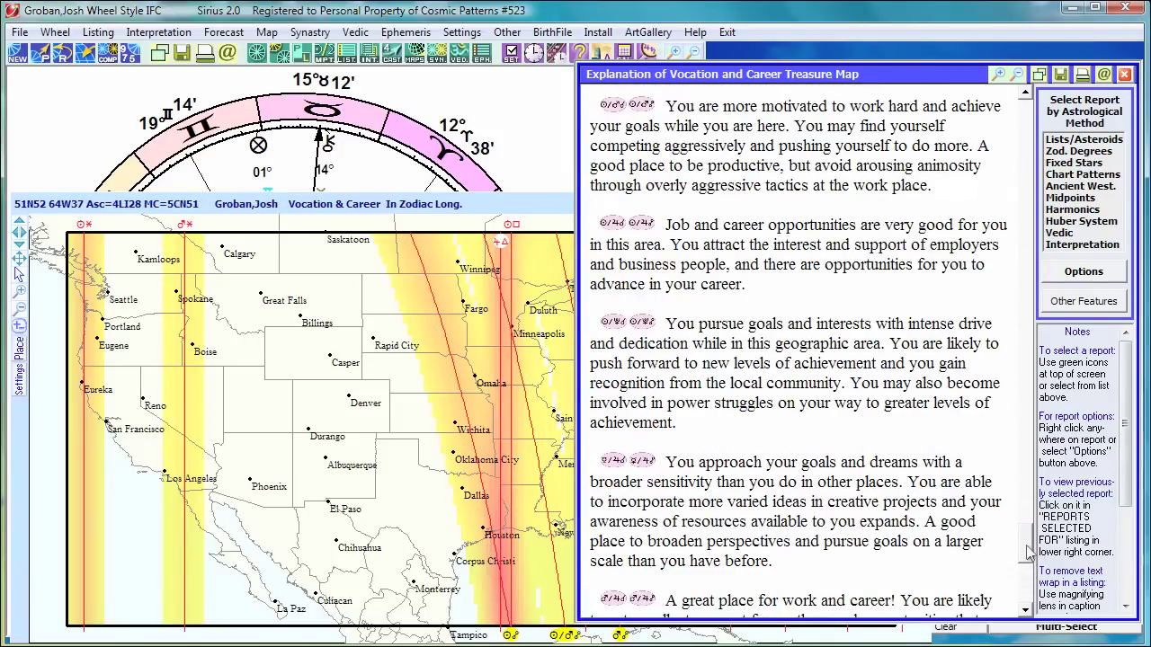
{"action": "scroll", "coordinate": [1030, 550], "scroll_direction": "up", "scroll_amount": 3}
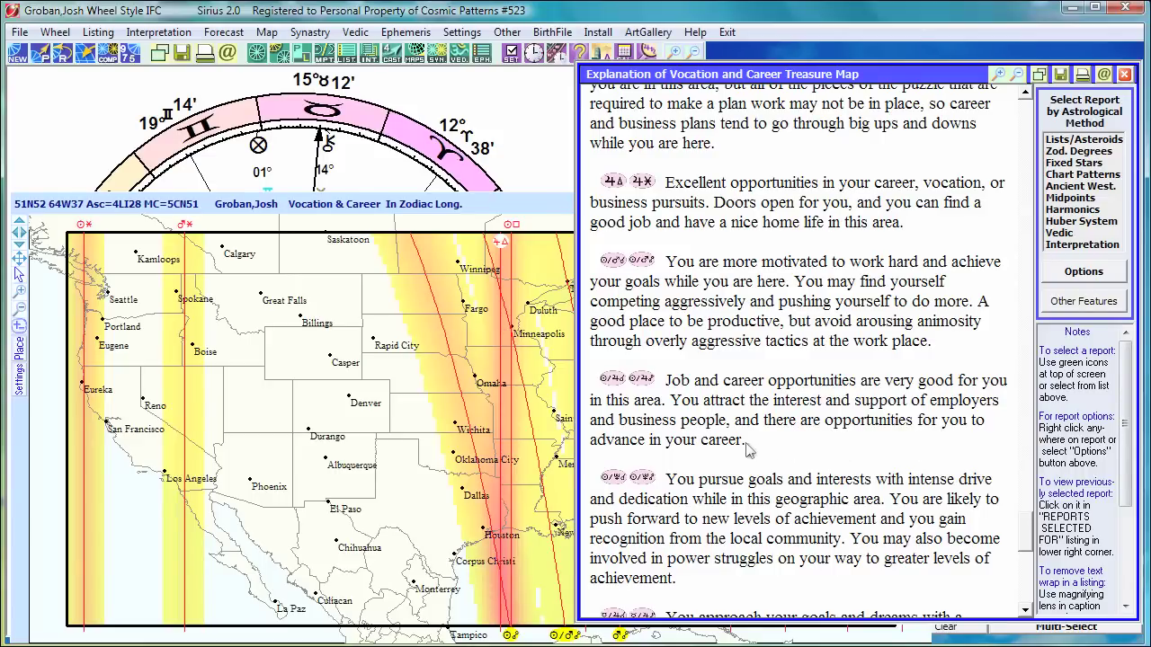
Return to the Vocation & Career map and create the Friendship & Family Treasure Map for the United States from it
{"action": "left_click", "coordinate": [419, 291]}
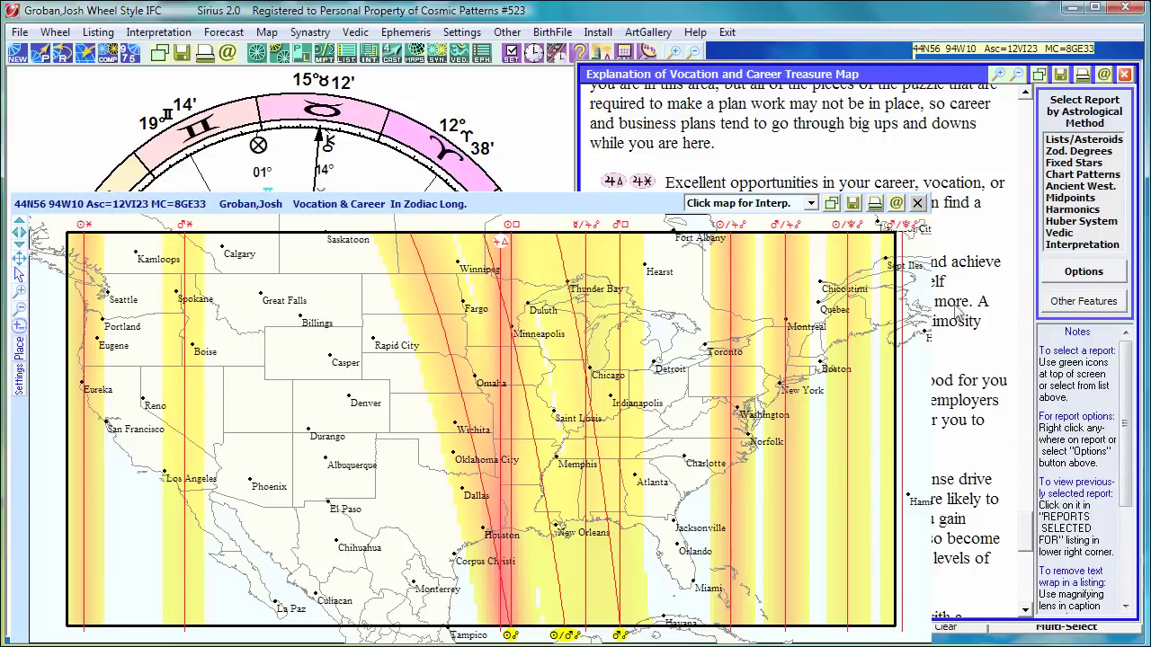
{"action": "right_click", "coordinate": [511, 298]}
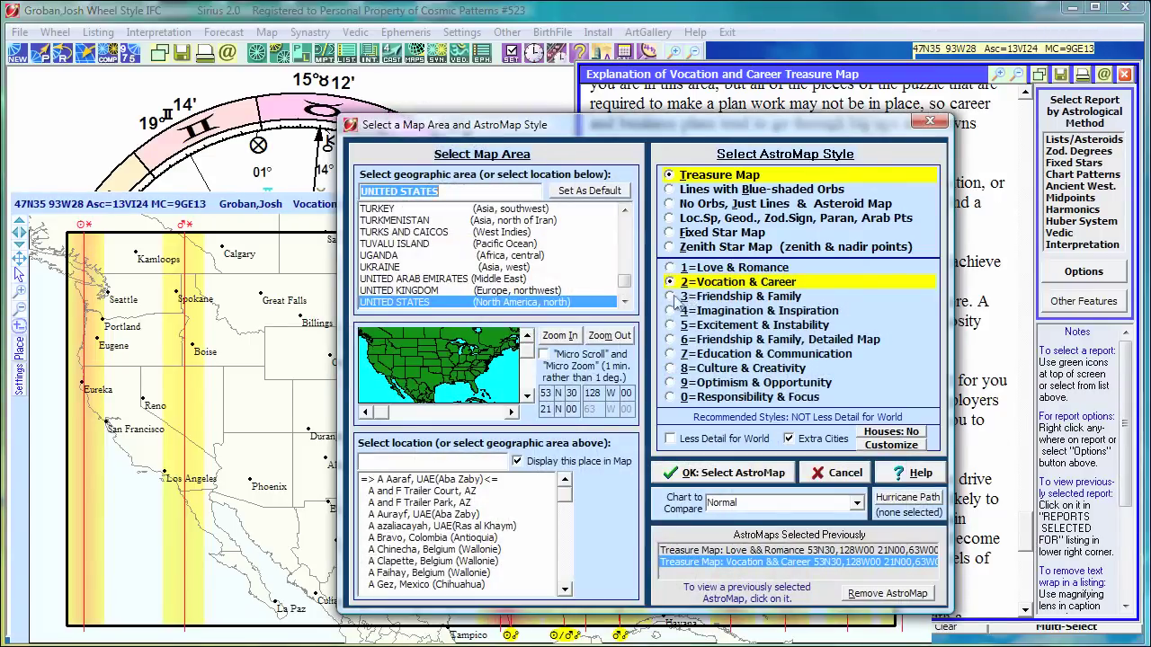
{"action": "left_click", "coordinate": [670, 296]}
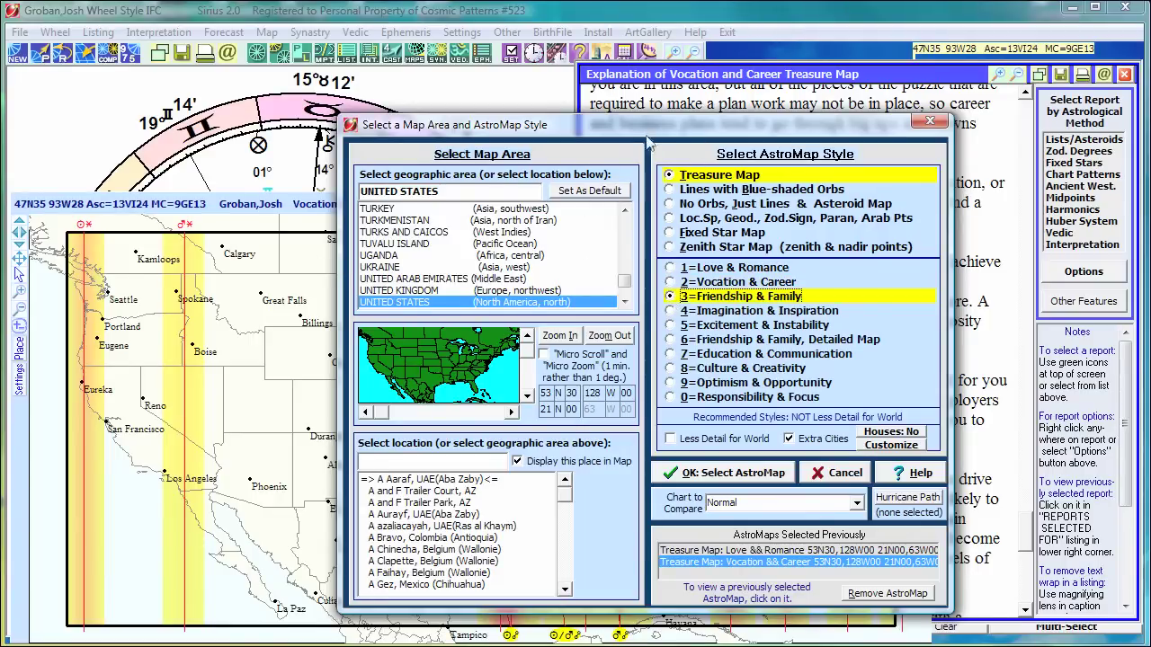
{"action": "left_click", "coordinate": [709, 473]}
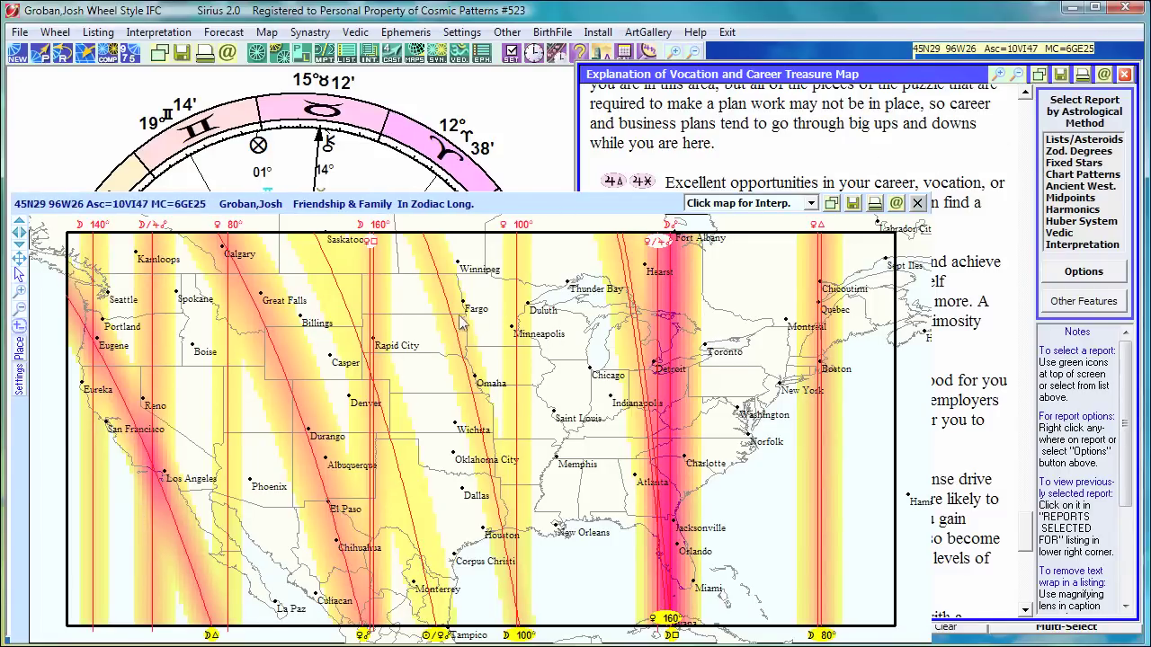
Reopen the AstroMap selection and create the Imagination & Inspiration Treasure Map for the United States
{"action": "left_click", "coordinate": [488, 297]}
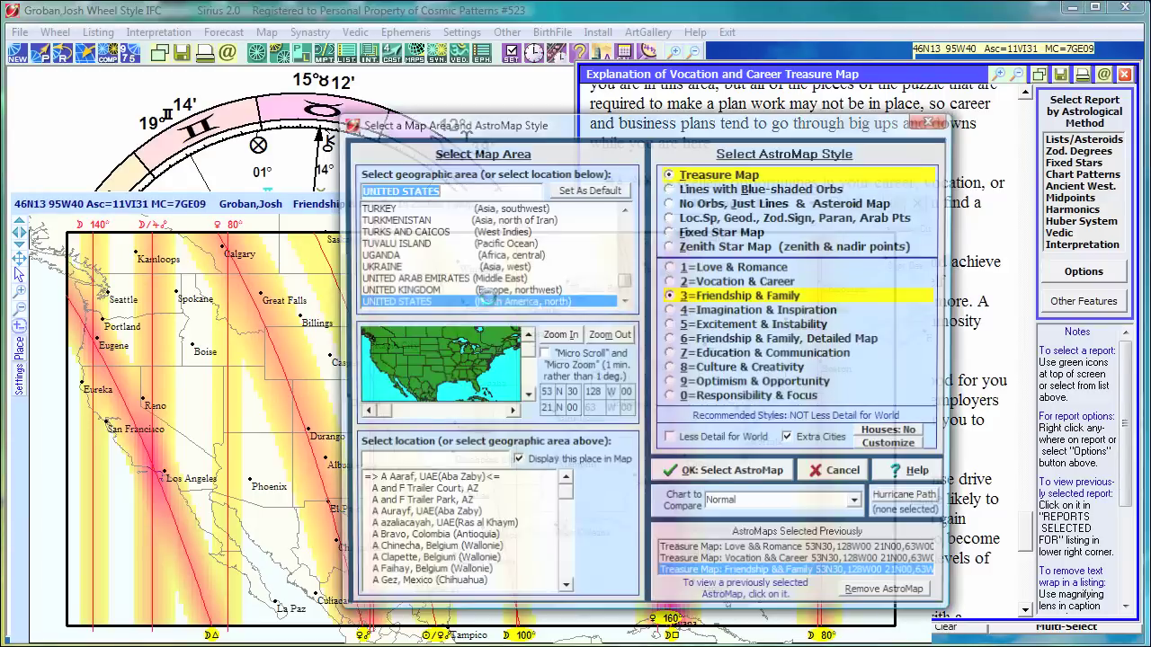
{"action": "left_click", "coordinate": [707, 312]}
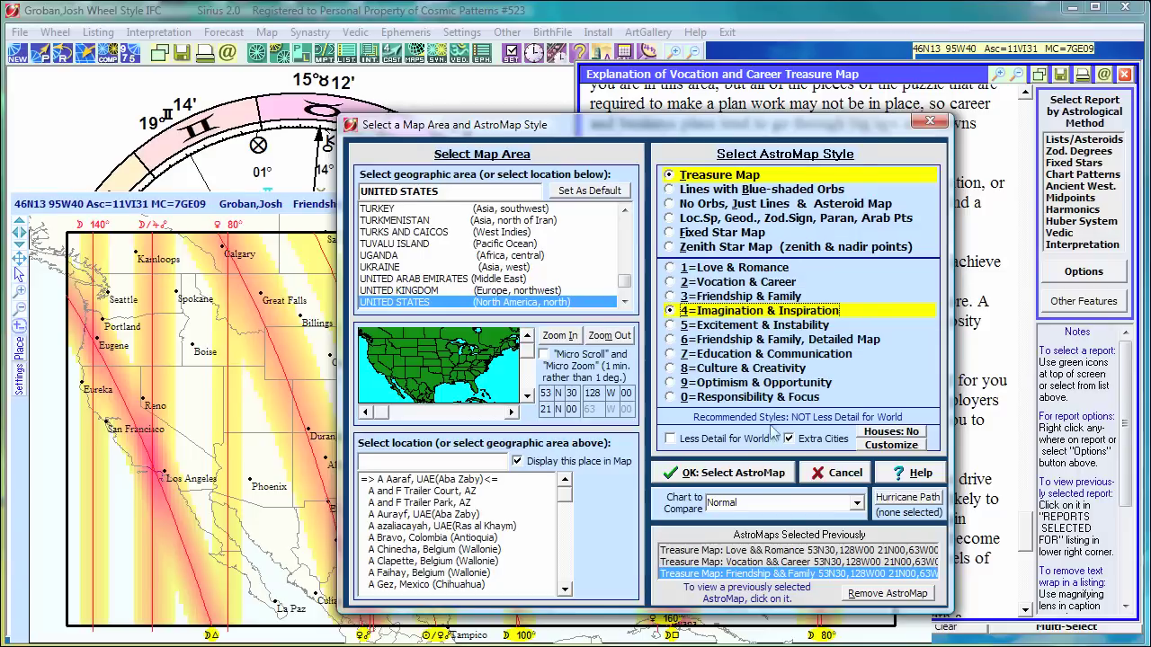
{"action": "left_click", "coordinate": [754, 474]}
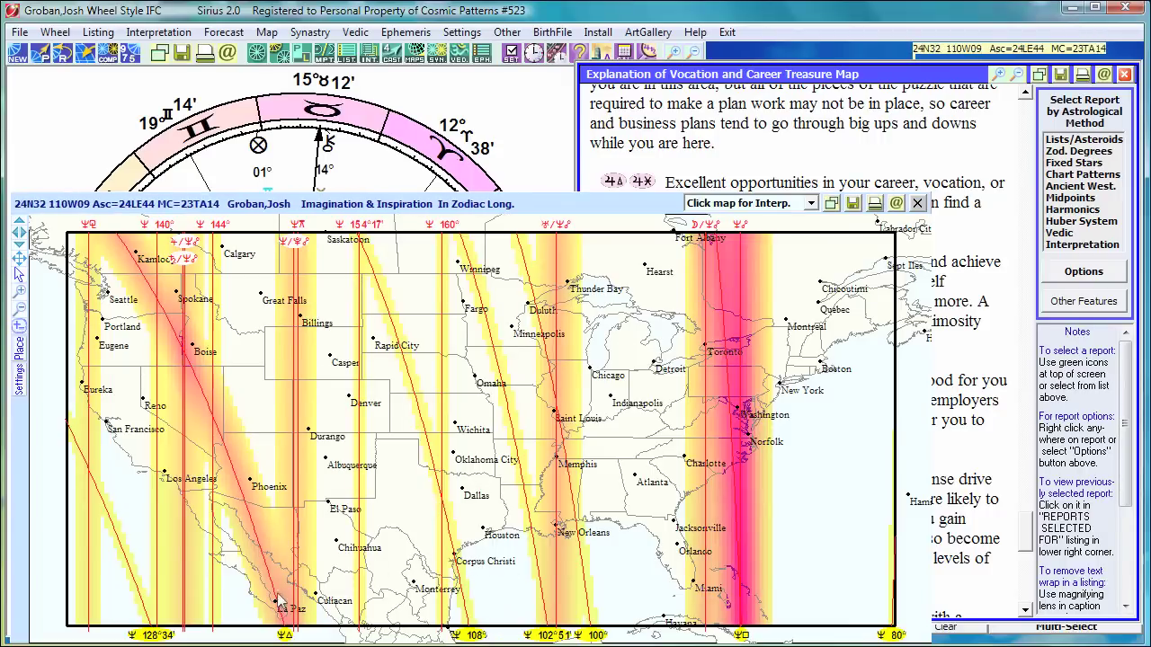
Reopen the AstroMap selection and create the Excitement & Instability Treasure Map for the United States
{"action": "left_click", "coordinate": [472, 349]}
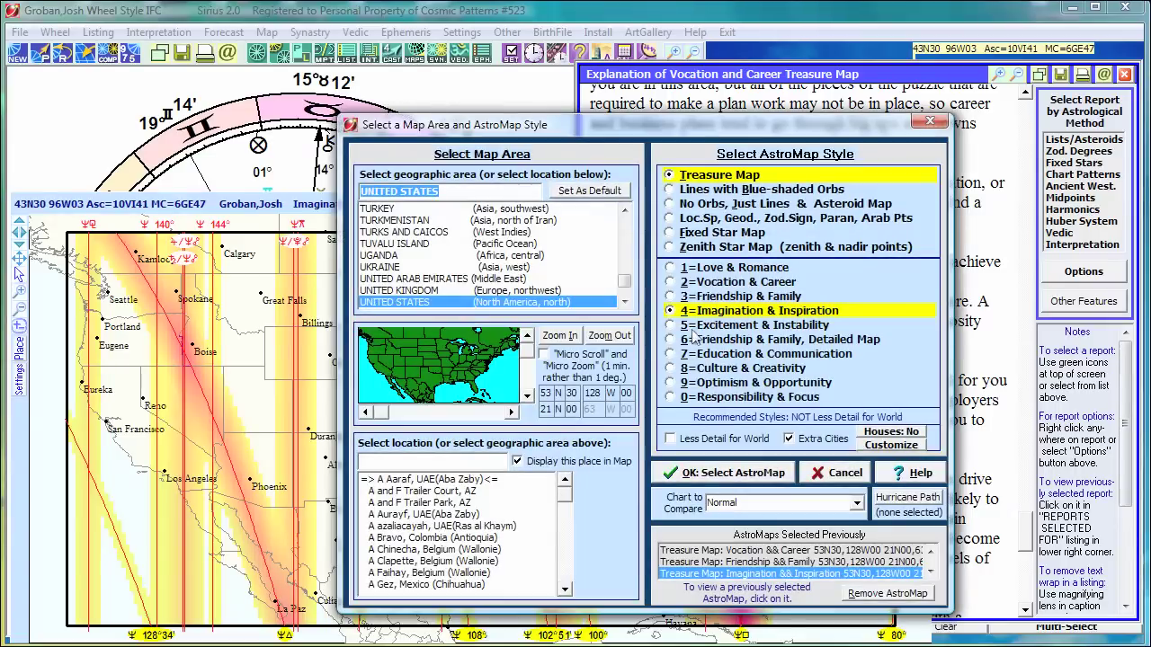
{"action": "left_click", "coordinate": [695, 328]}
{"action": "left_click", "coordinate": [711, 477]}
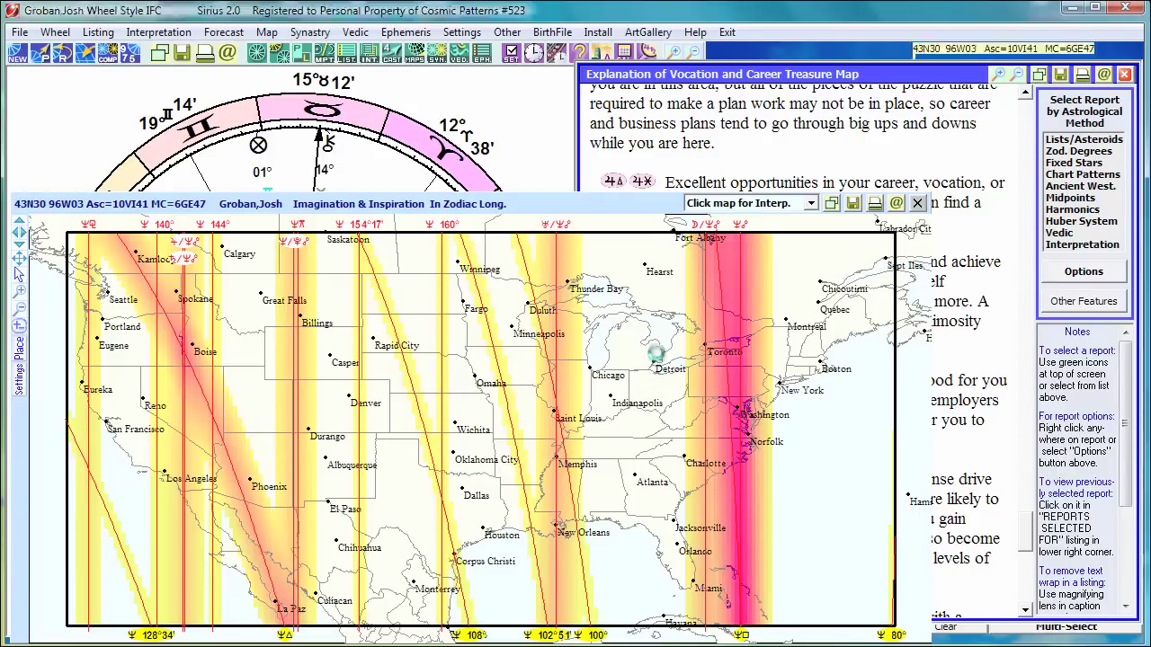
{"action": "left_click", "coordinate": [651, 349]}
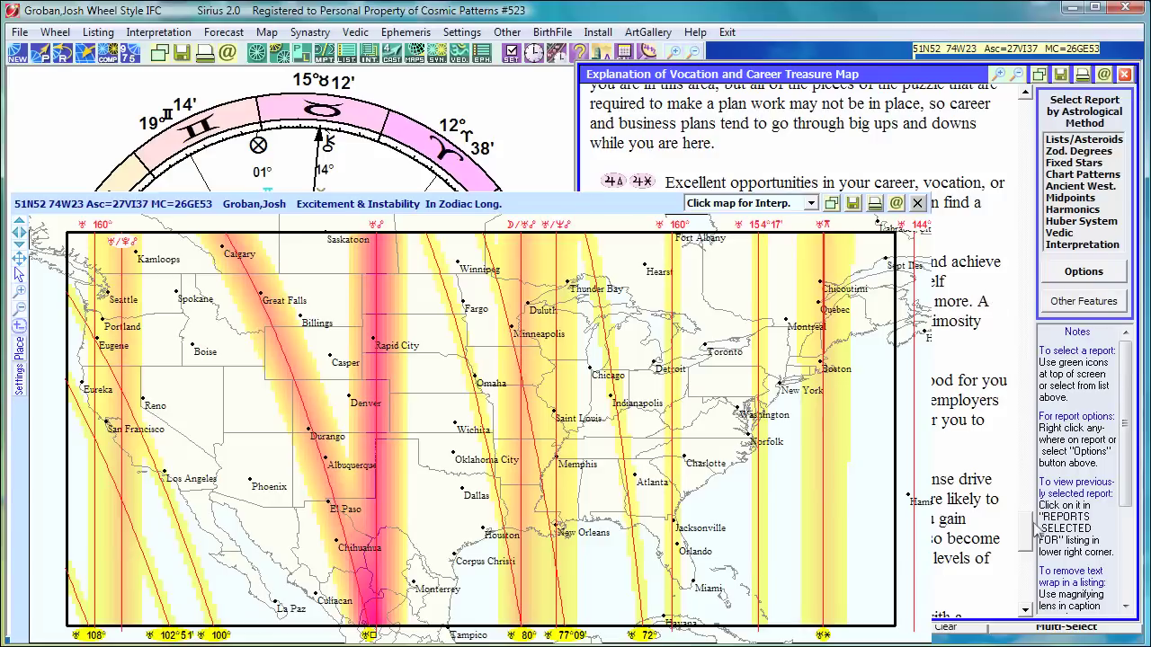
Look up the equivalent angle numbers in the Vocation and Career explanation, then return to the Excitement & Instability map
{"action": "left_click", "coordinate": [956, 372]}
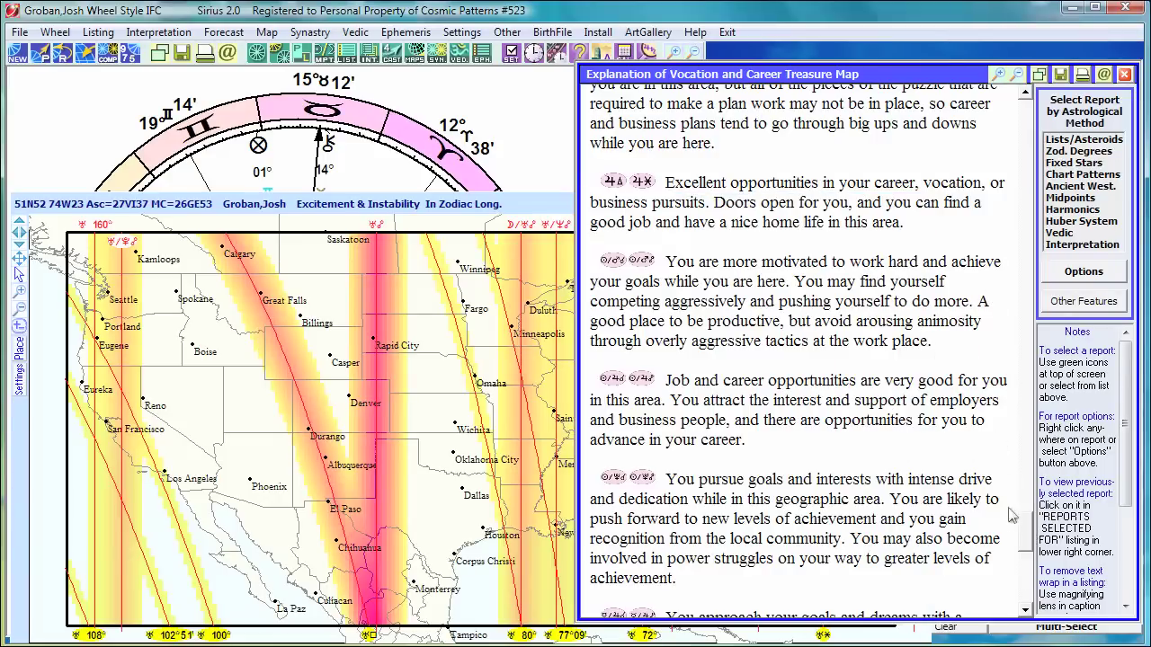
{"action": "left_click_drag", "start_coordinate": [1024, 544], "coordinate": [998, 234]}
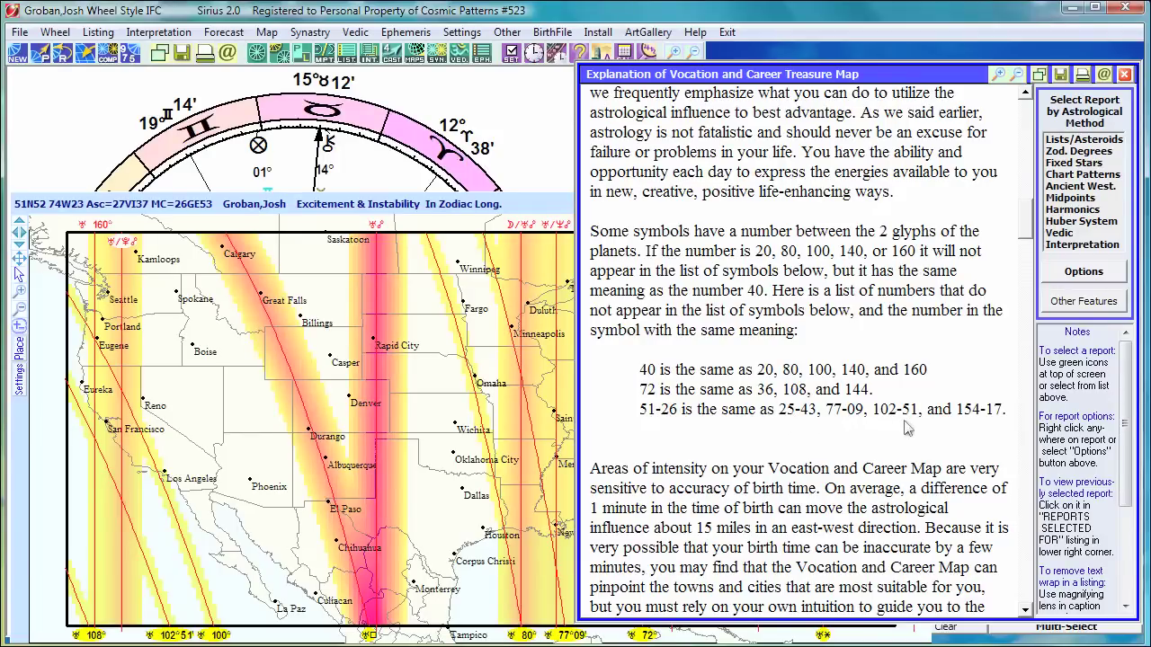
{"action": "left_click", "coordinate": [486, 273]}
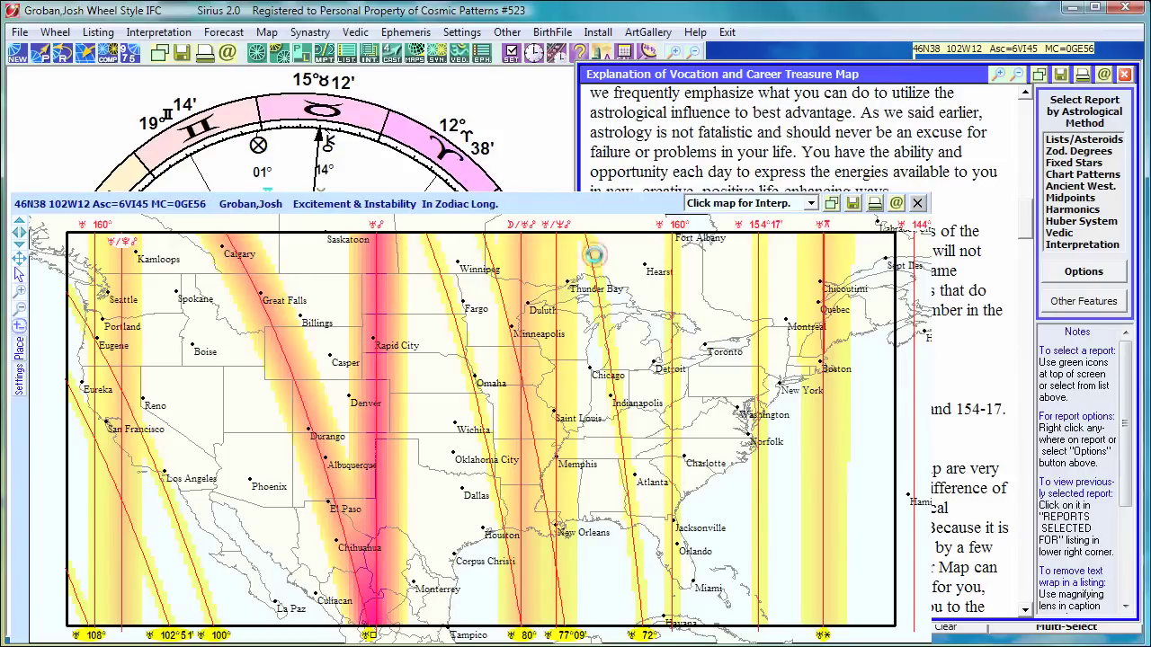
Reopen the AstroMap selection and create the Friendship & Family, Detailed Map for the United States
{"action": "left_click", "coordinate": [596, 261]}
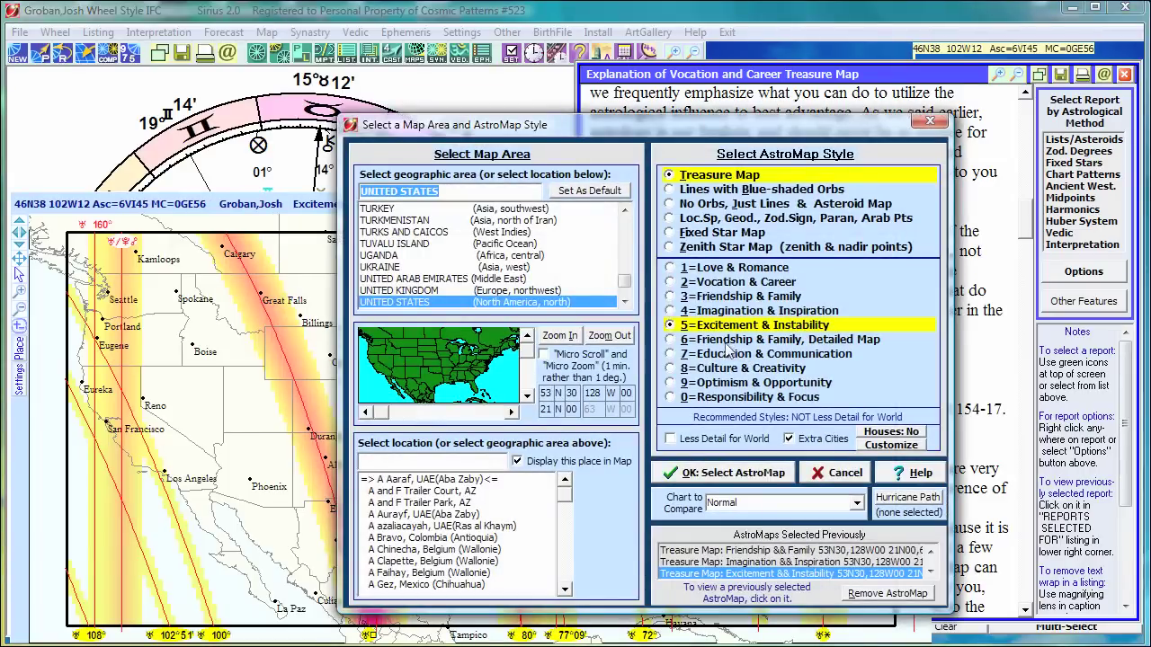
{"action": "left_click", "coordinate": [730, 342]}
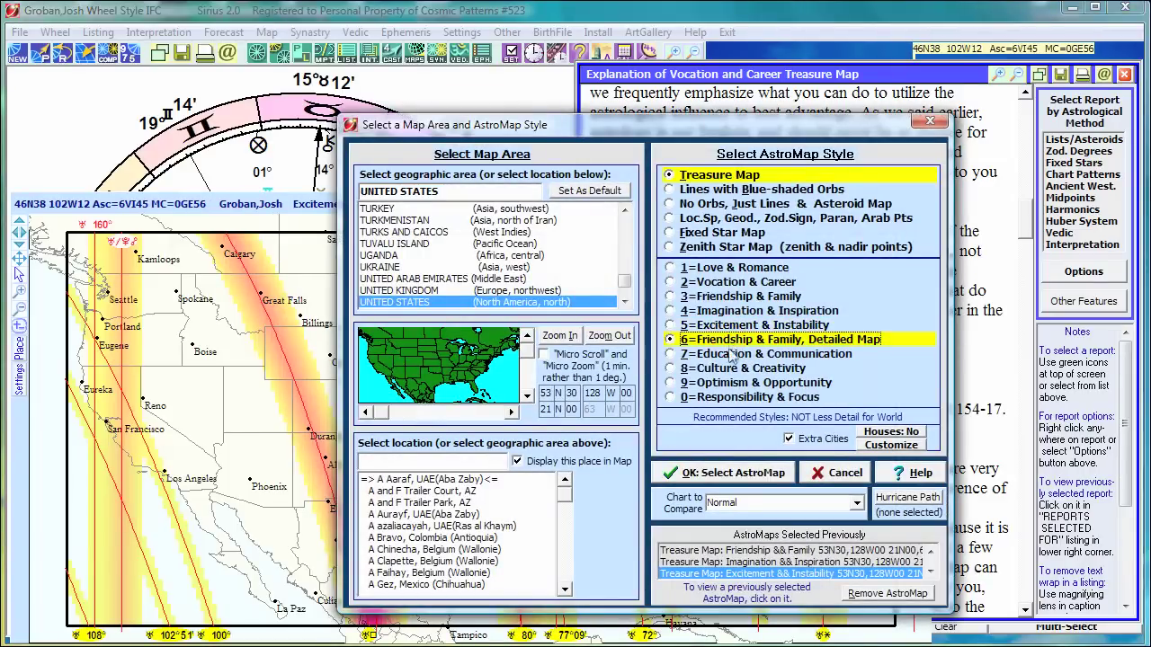
{"action": "left_click", "coordinate": [723, 475]}
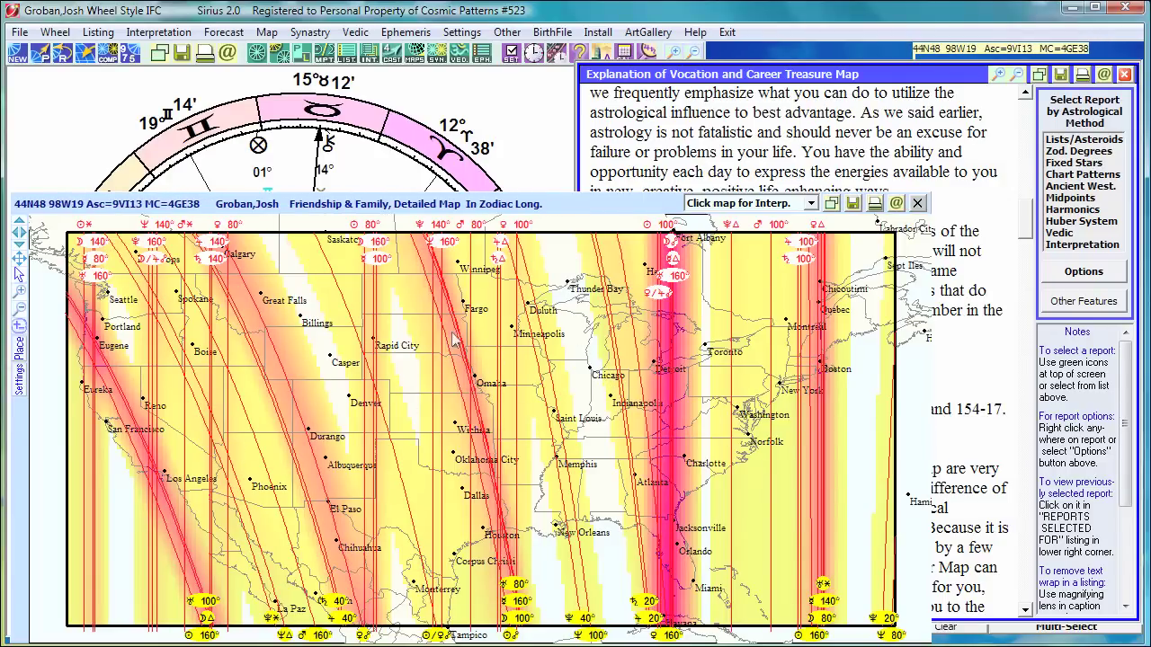
Reopen the AstroMap selection and create the Education & Communication Treasure Map for the United States
{"action": "right_click", "coordinate": [515, 332]}
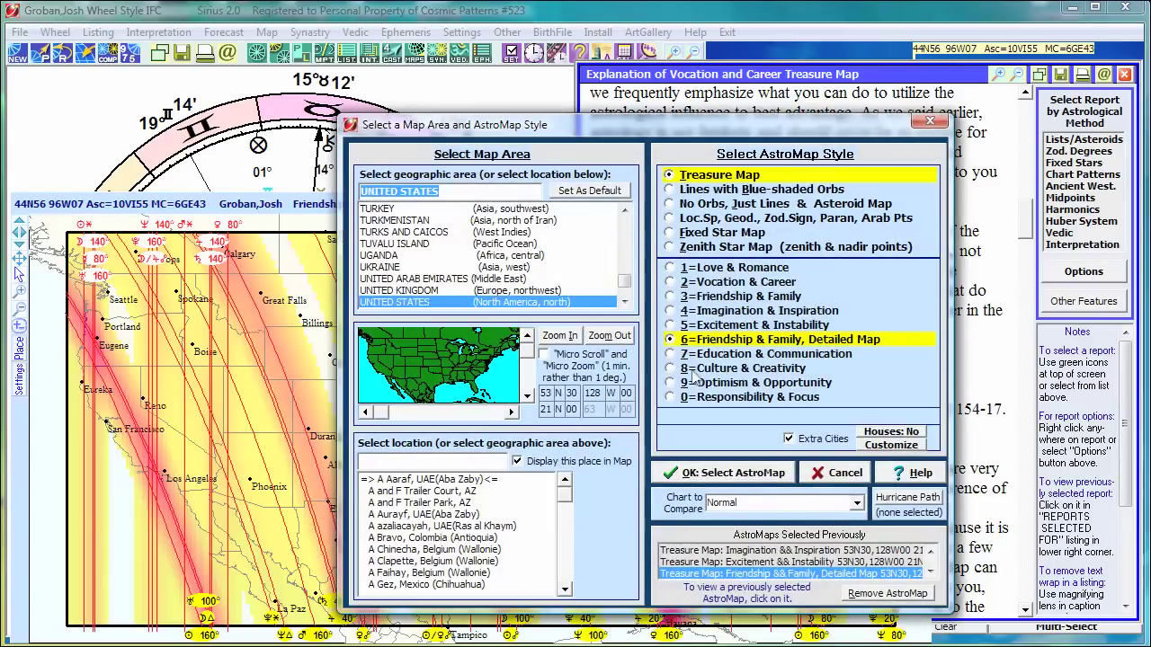
{"action": "left_click", "coordinate": [715, 356]}
{"action": "left_click", "coordinate": [720, 474]}
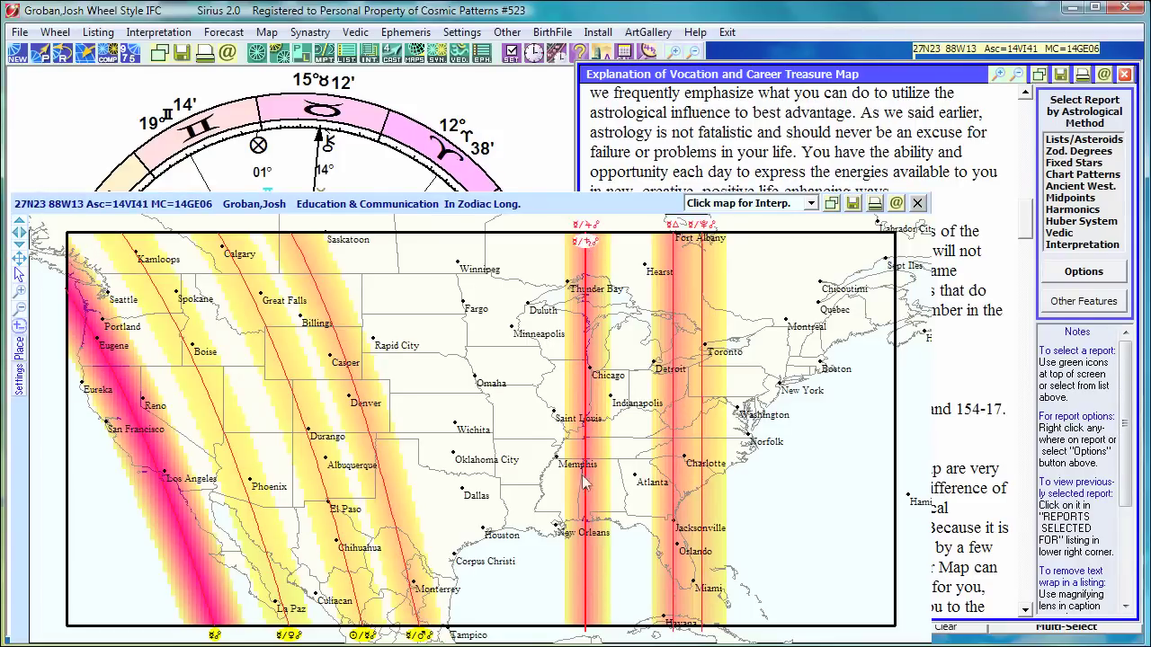
Reopen the AstroMap selection and create the Culture & Creativity Treasure Map for the United States
{"action": "right_click", "coordinate": [449, 332]}
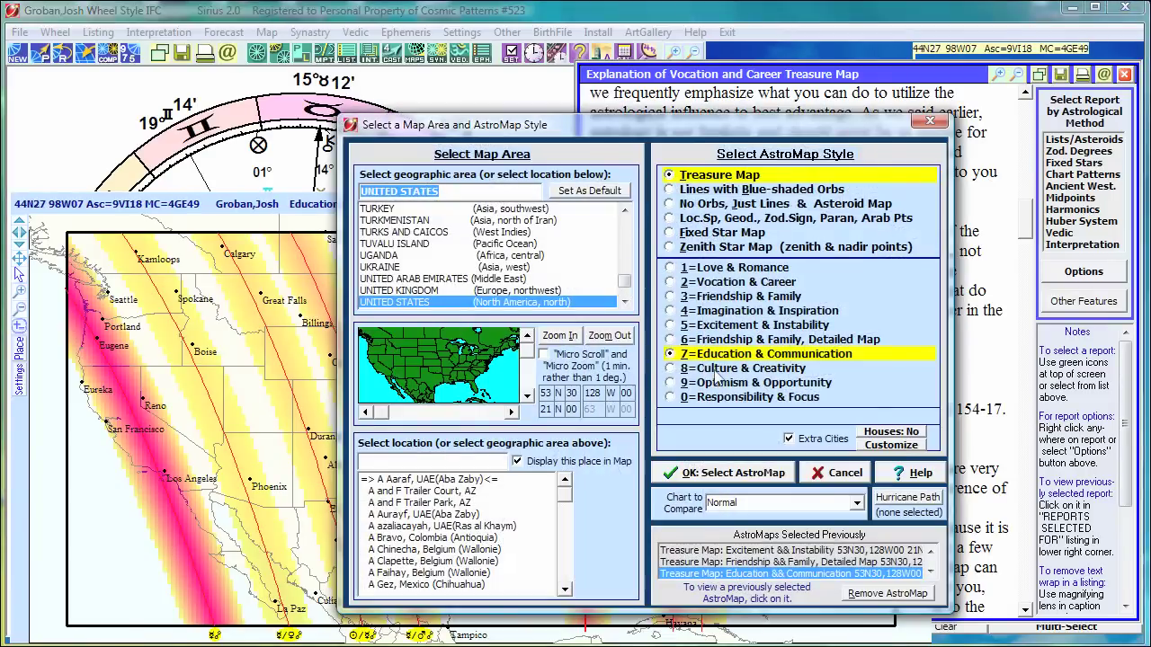
{"action": "left_click", "coordinate": [716, 369]}
{"action": "left_click", "coordinate": [736, 473]}
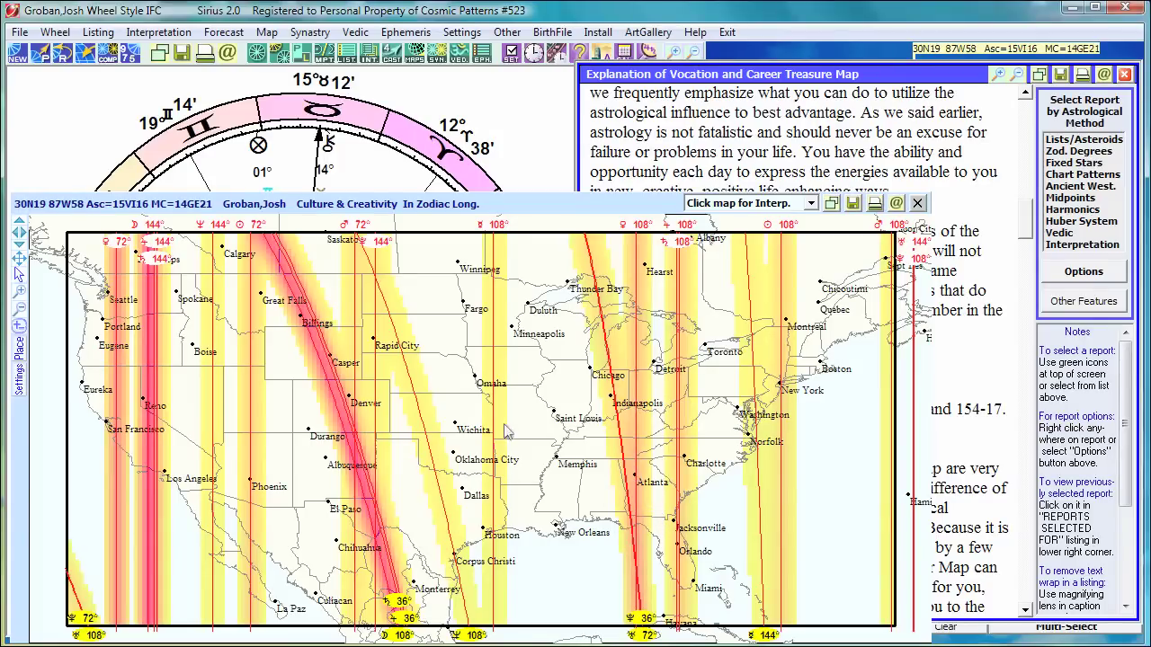
Reopen the AstroMap selection and create the Optimism & Opportunity Treasure Map for the United States
{"action": "right_click", "coordinate": [501, 363]}
{"action": "left_click", "coordinate": [733, 384]}
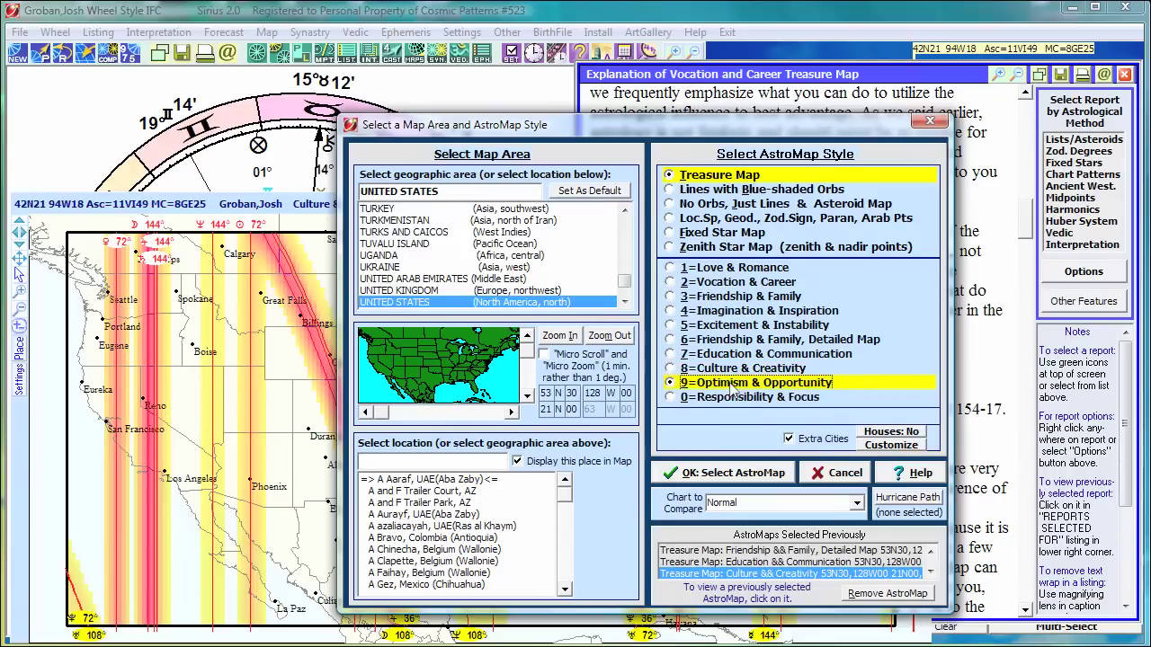
{"action": "left_click", "coordinate": [738, 475]}
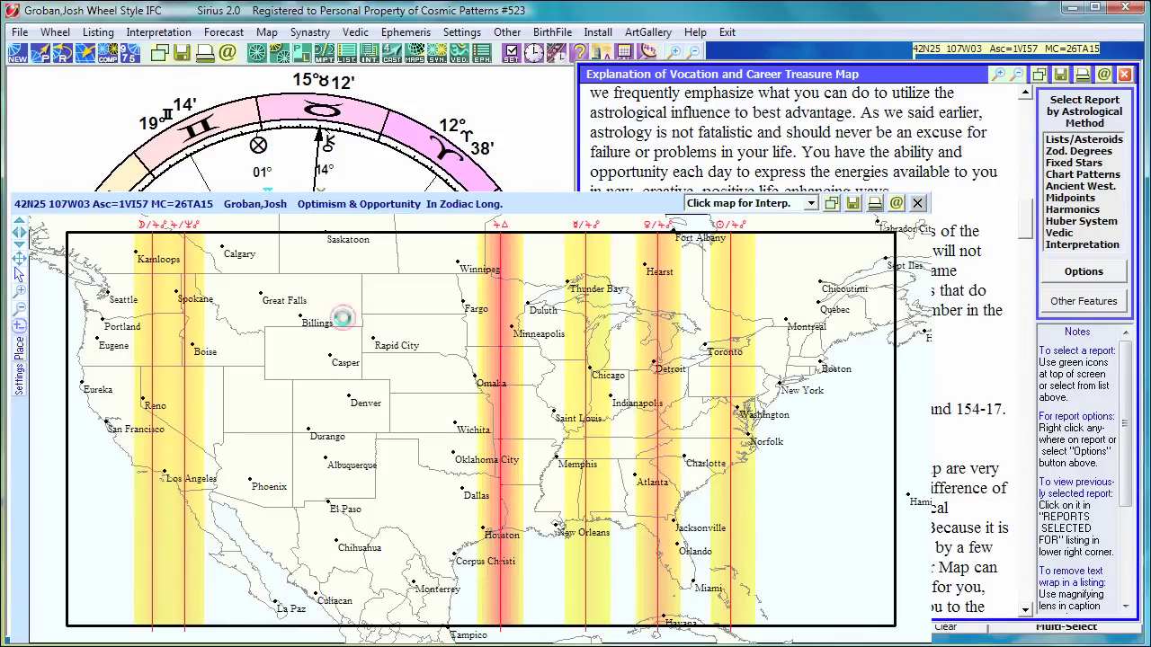
Reopen the AstroMap selection and create the Responsibility & Focus Treasure Map for the United States
{"action": "right_click", "coordinate": [335, 314]}
{"action": "left_click", "coordinate": [751, 399]}
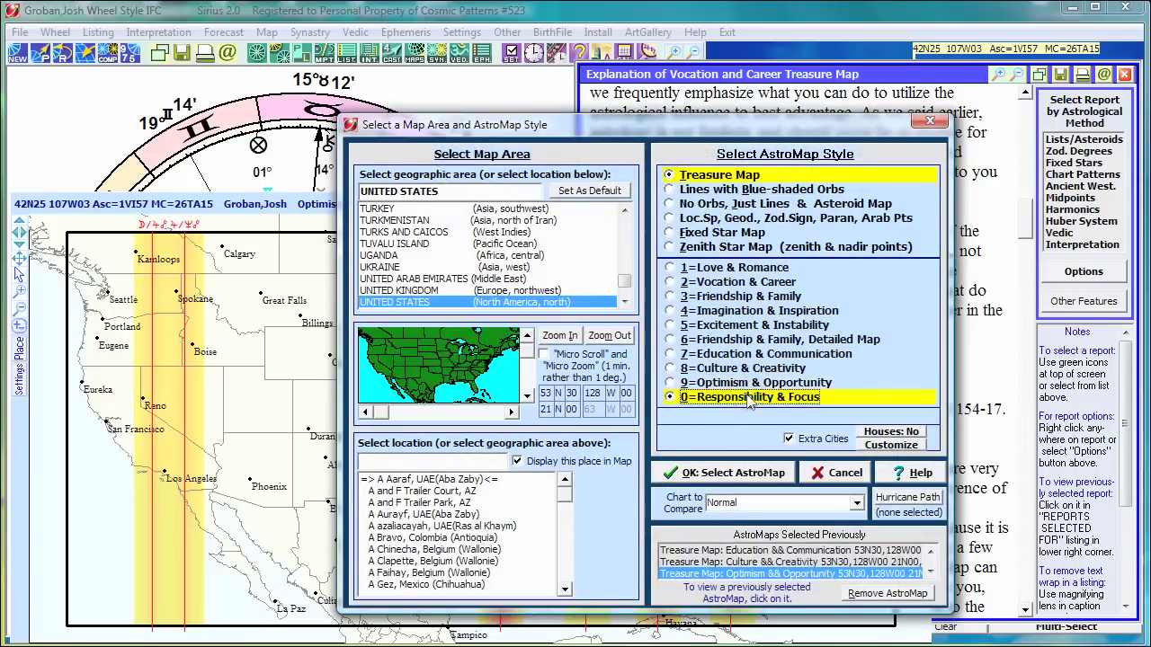
{"action": "left_click", "coordinate": [722, 474]}
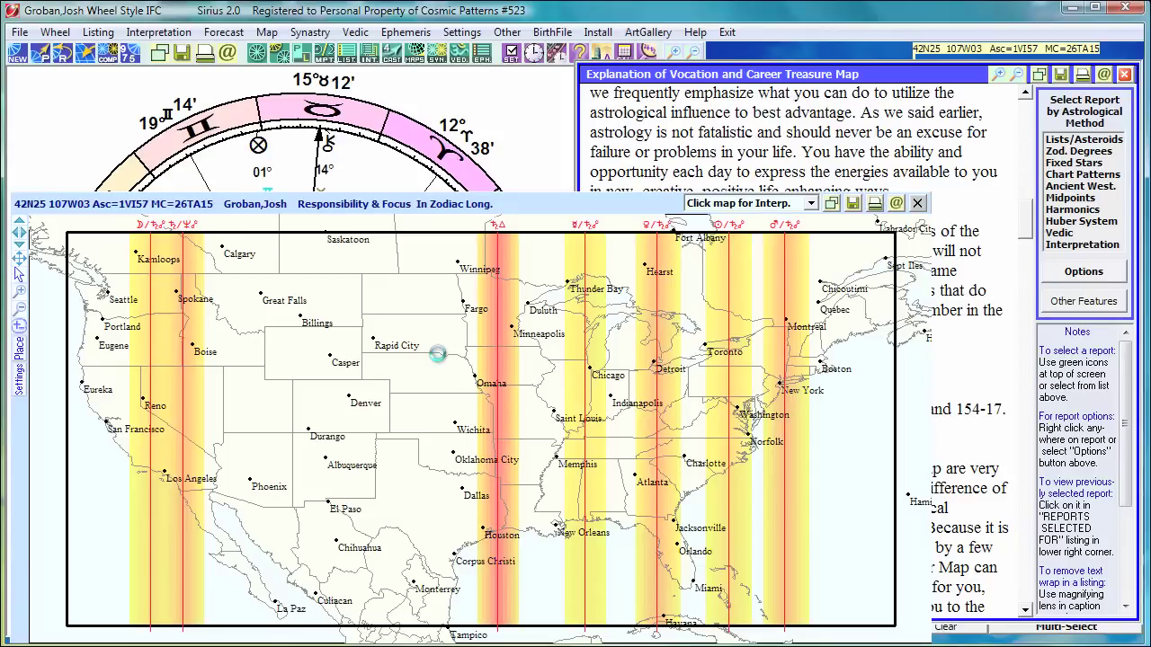
{"action": "left_click", "coordinate": [509, 304]}
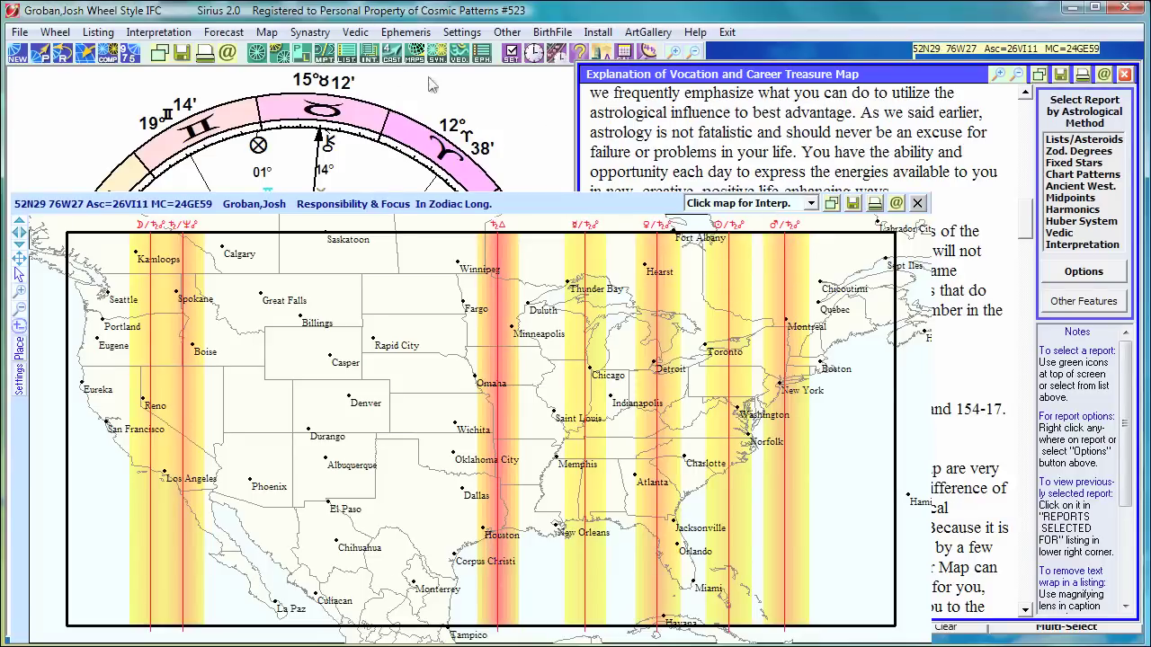
Generate the Explanation of Responsibility and Focus Treasure Map report
{"action": "left_click", "coordinate": [415, 52]}
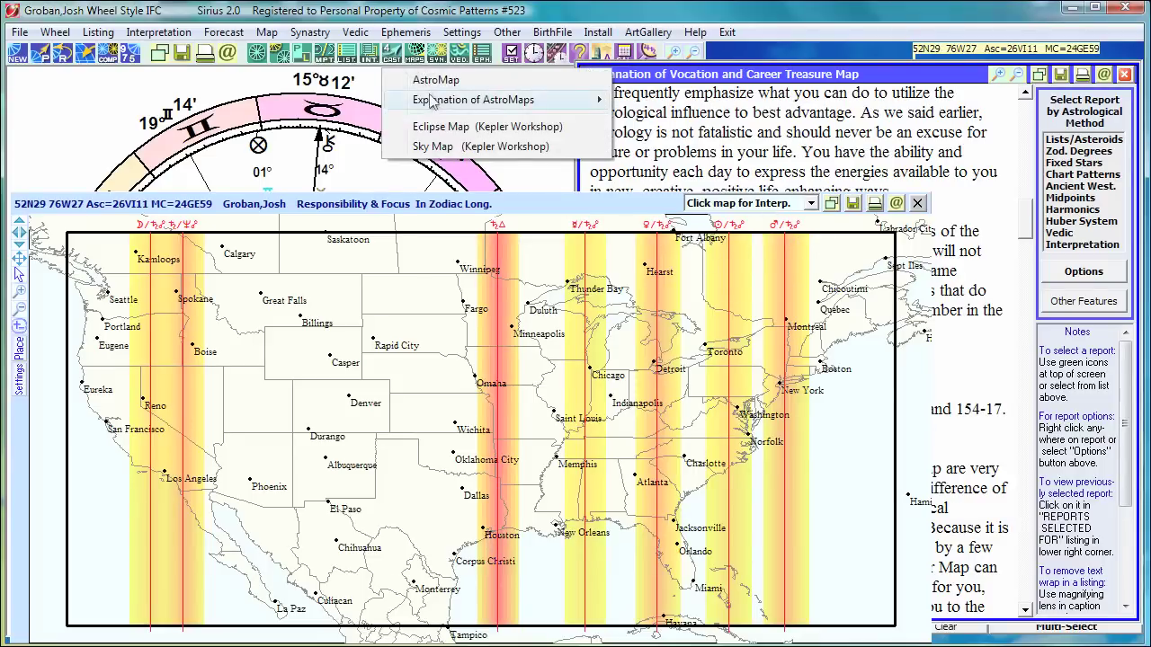
{"action": "mouse_move", "coordinate": [432, 100]}
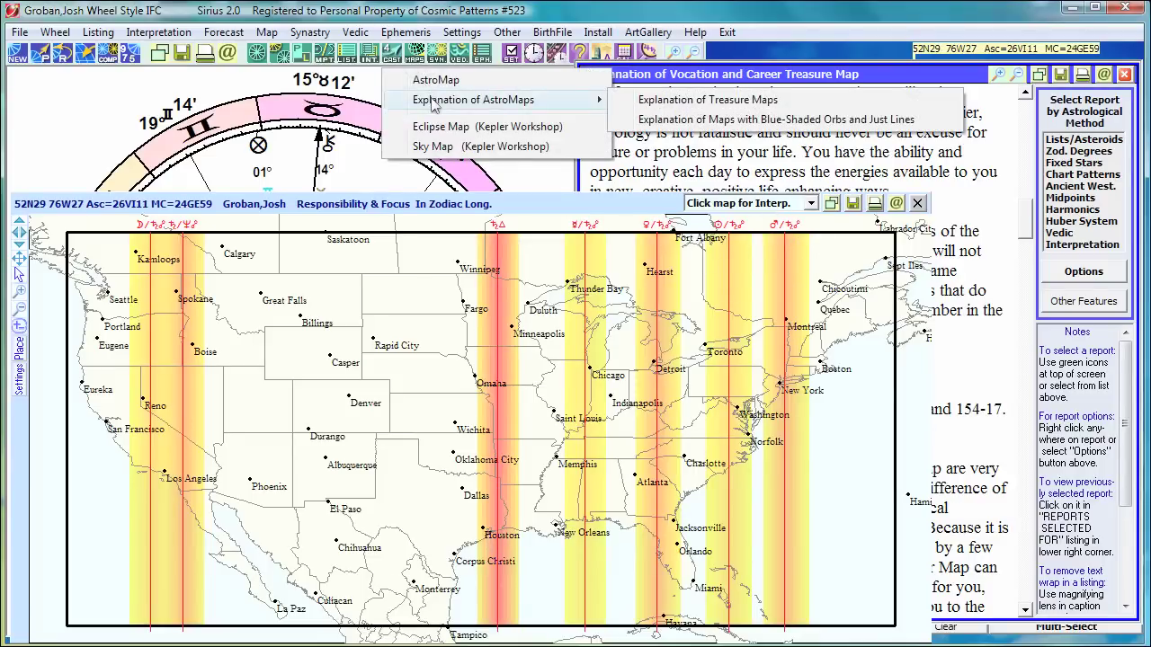
{"action": "left_click", "coordinate": [661, 100]}
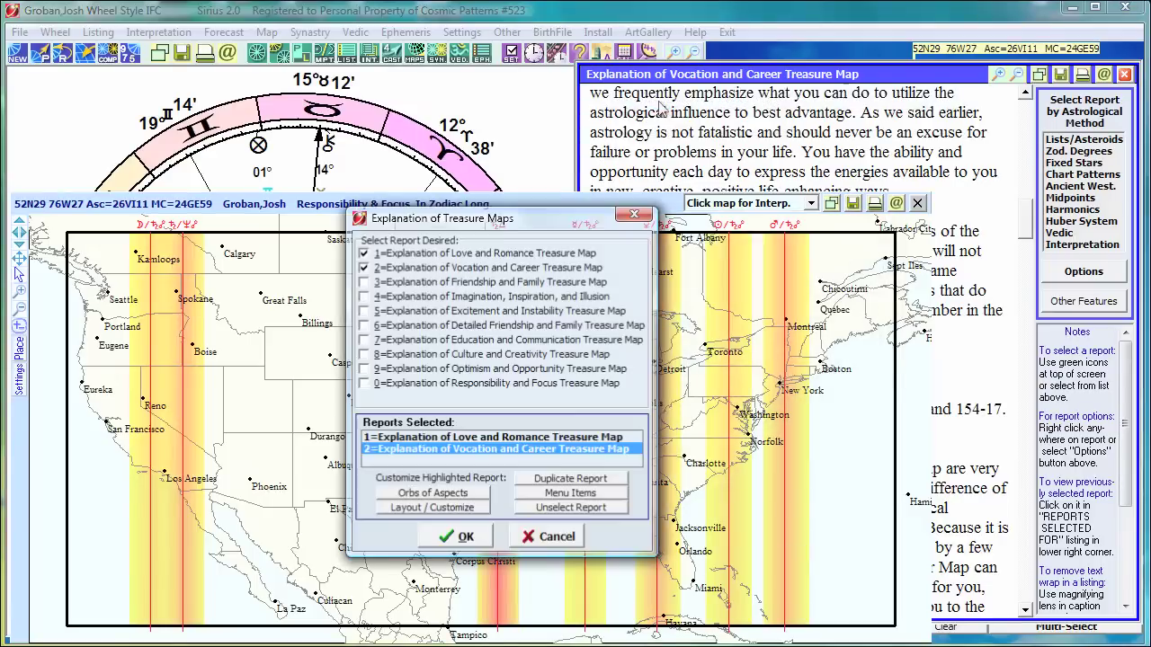
{"action": "left_click", "coordinate": [366, 384]}
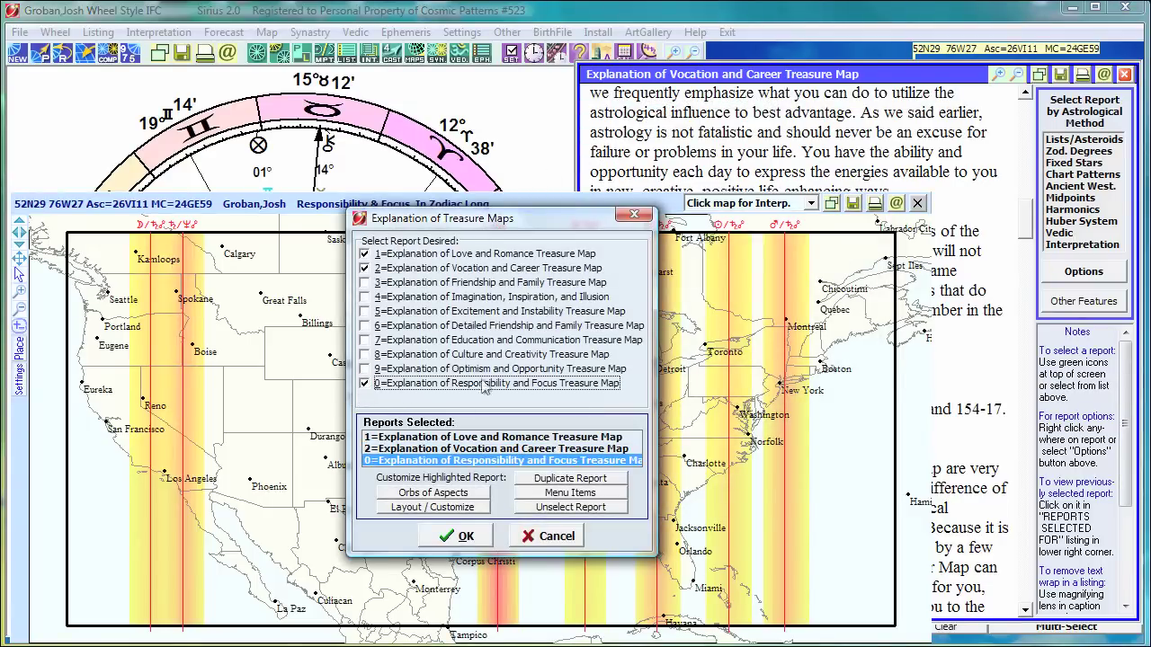
{"action": "left_click", "coordinate": [461, 538]}
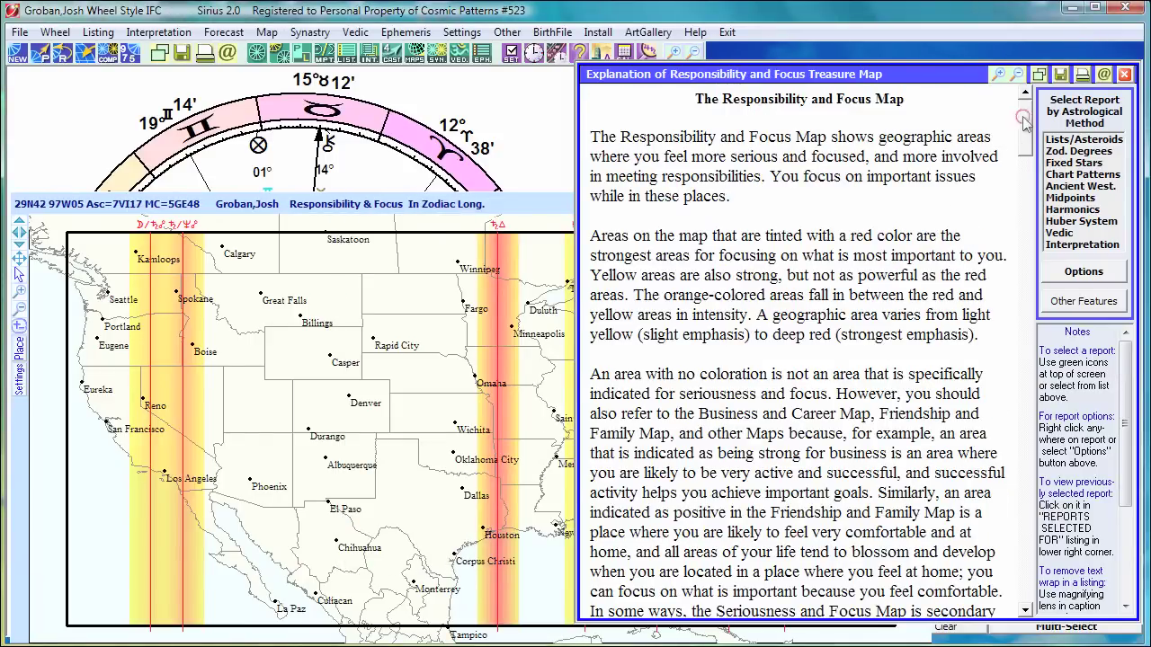
Skim the Responsibility and Focus report's introduction and check the symbol of the line through New York and Montreal on the map
{"action": "left_click_drag", "start_coordinate": [1024, 115], "coordinate": [1021, 237]}
{"action": "left_click", "coordinate": [443, 276]}
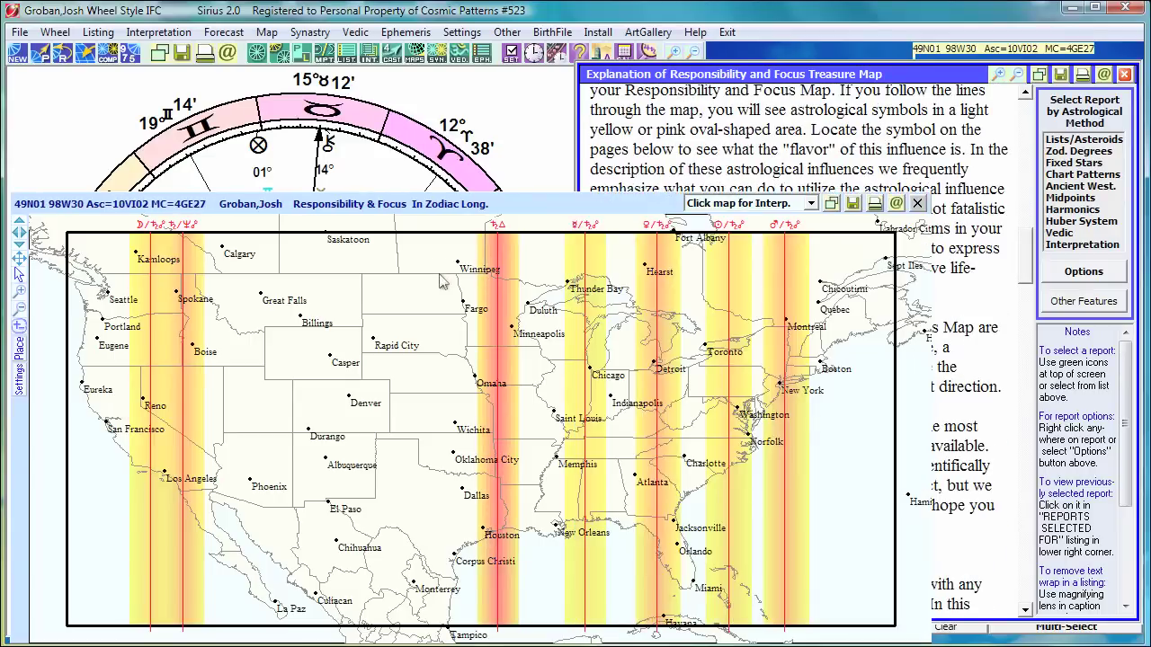
{"action": "left_click", "coordinate": [785, 243]}
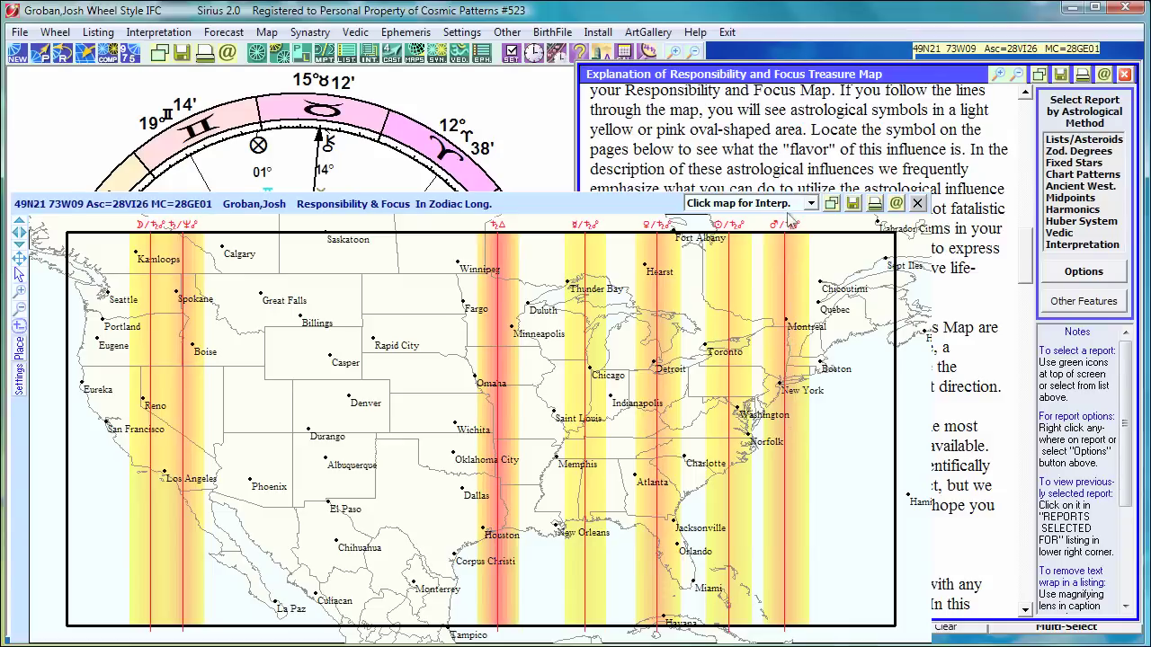
{"action": "left_click", "coordinate": [790, 245]}
{"action": "left_click", "coordinate": [938, 227]}
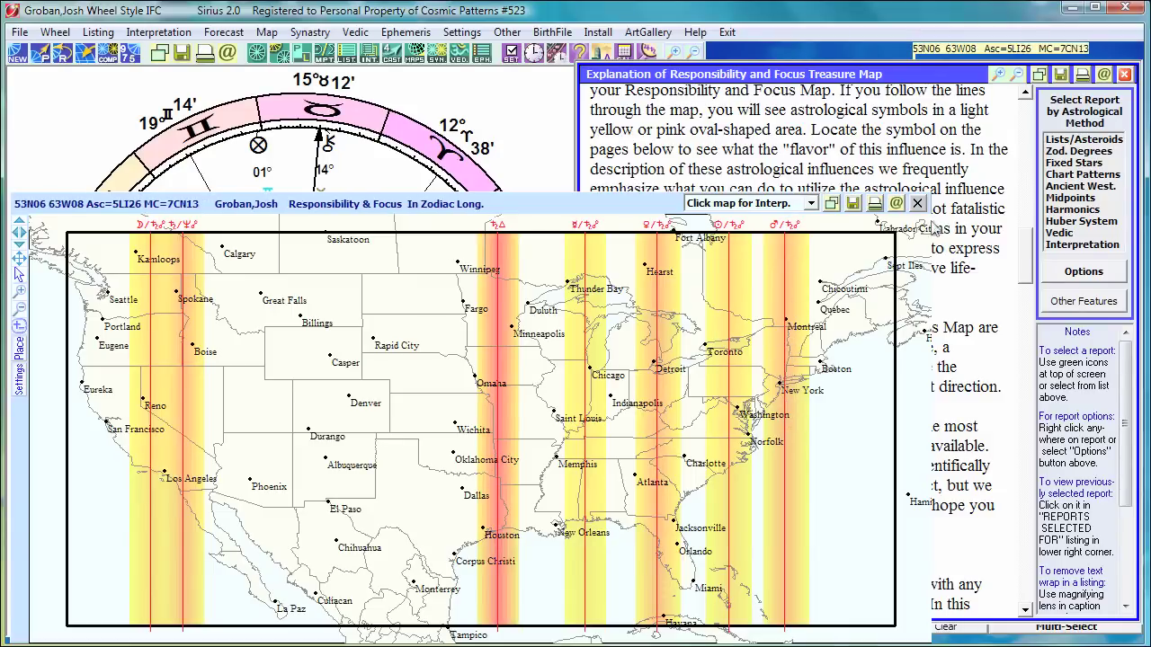
Read the symbol interpretations at the end of the Responsibility and Focus report, then bring the map back into view
{"action": "left_click", "coordinate": [967, 167]}
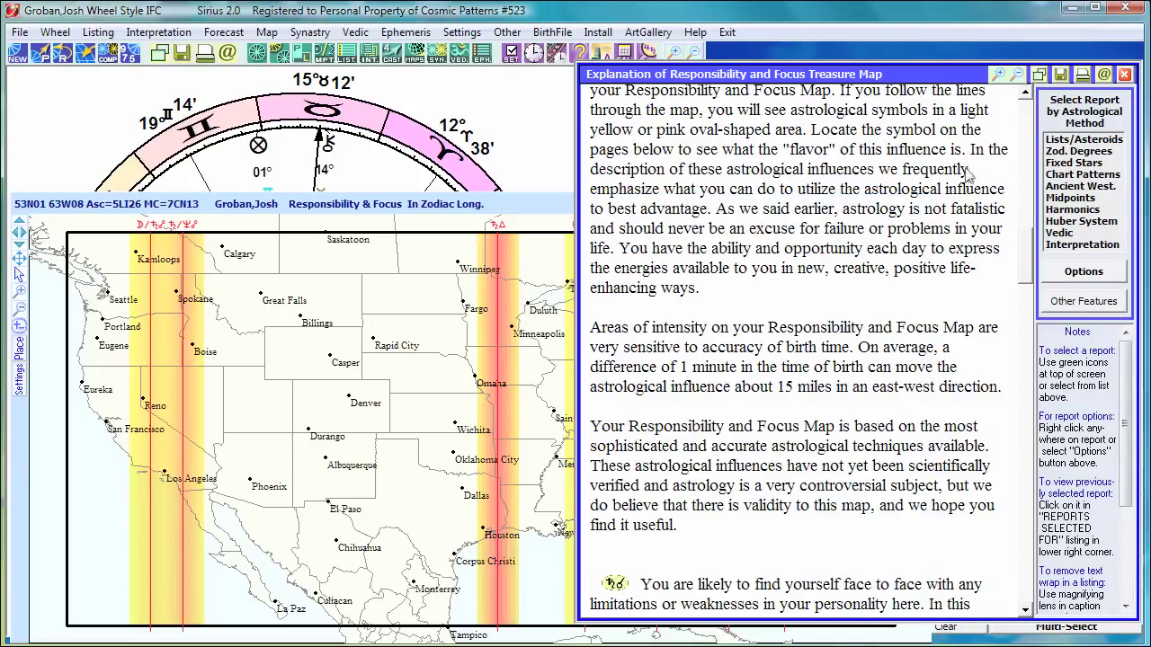
{"action": "left_click_drag", "start_coordinate": [1025, 250], "coordinate": [1010, 575]}
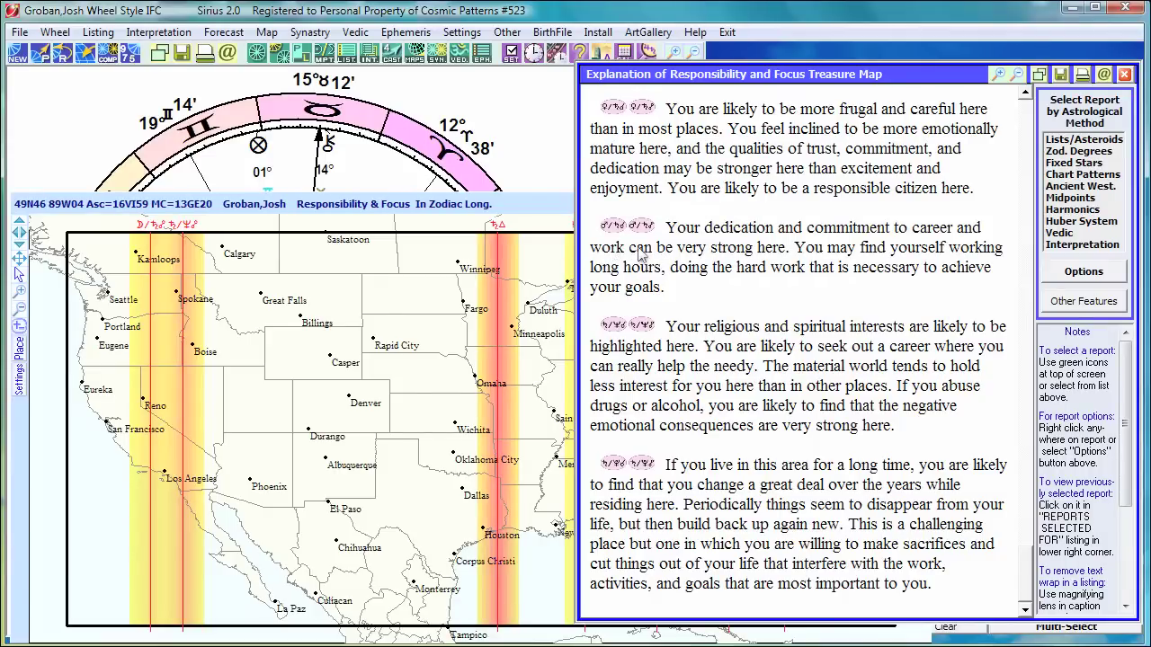
{"action": "left_click", "coordinate": [442, 262]}
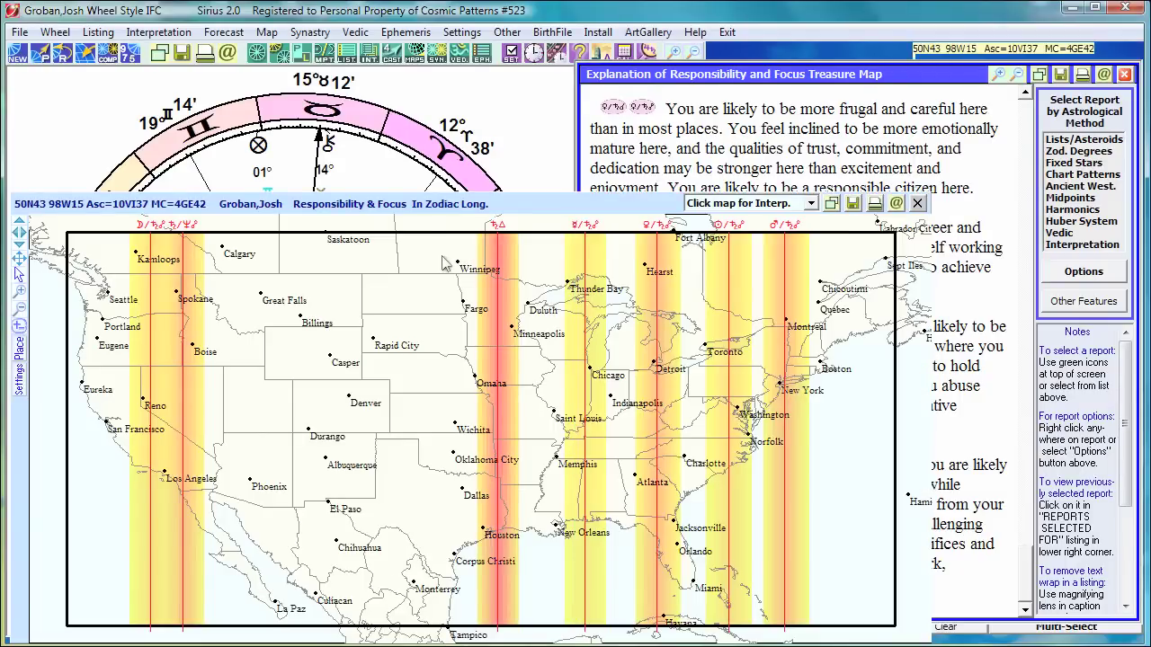